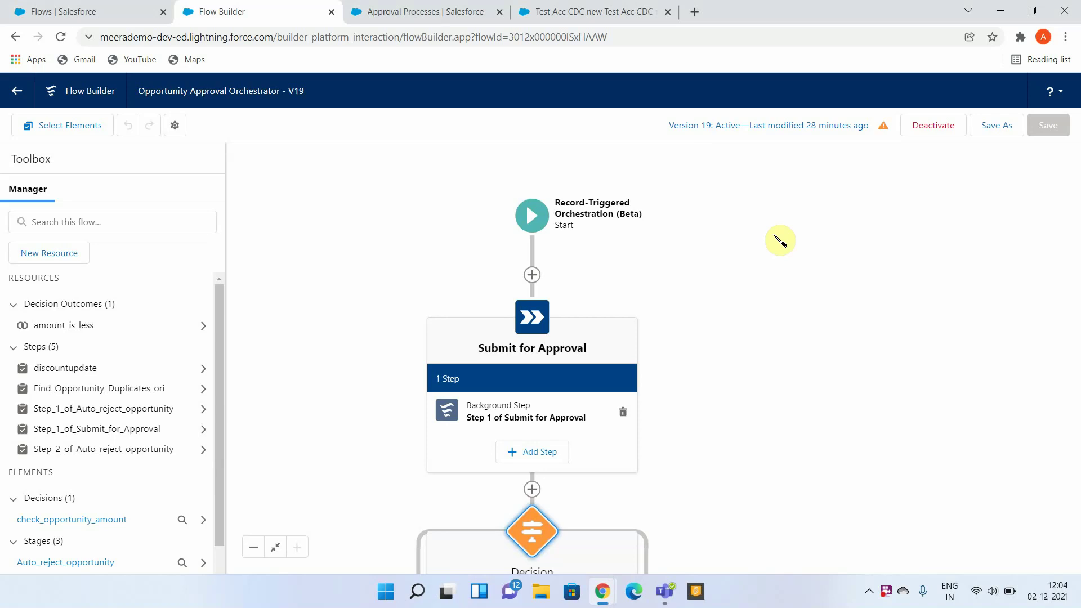
- Examine the orchestration's start element, including its object, trigger and entry conditions
left_click(538, 216)
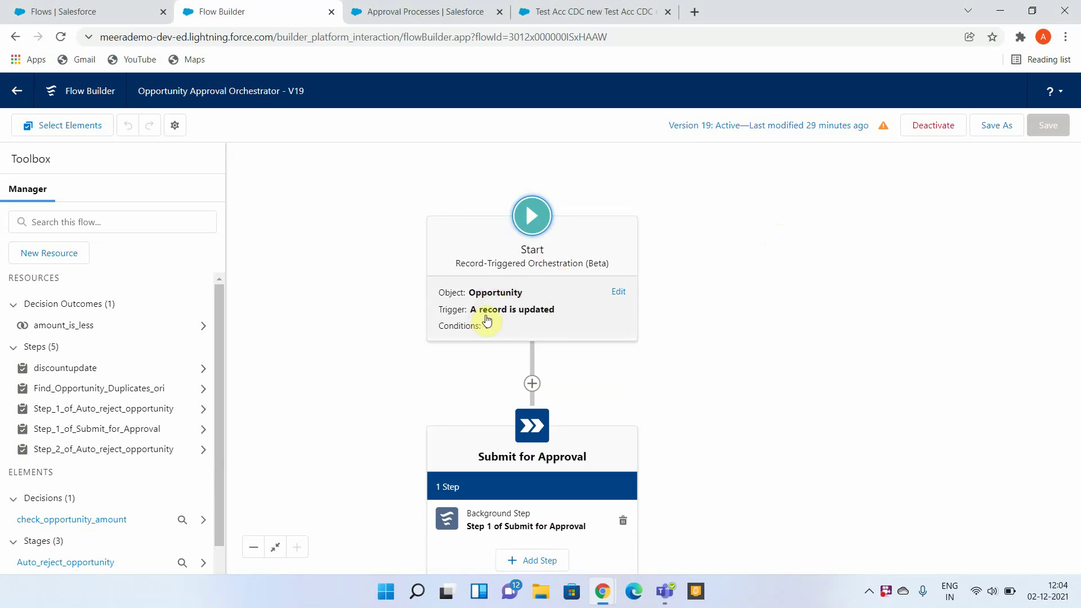
left_click(619, 294)
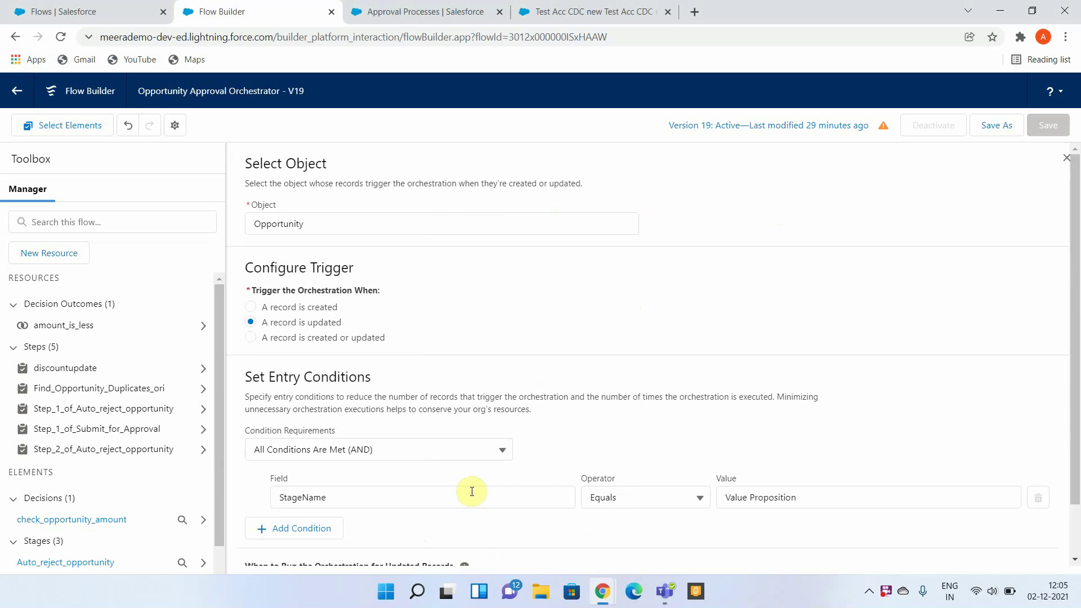
left_click(1066, 161)
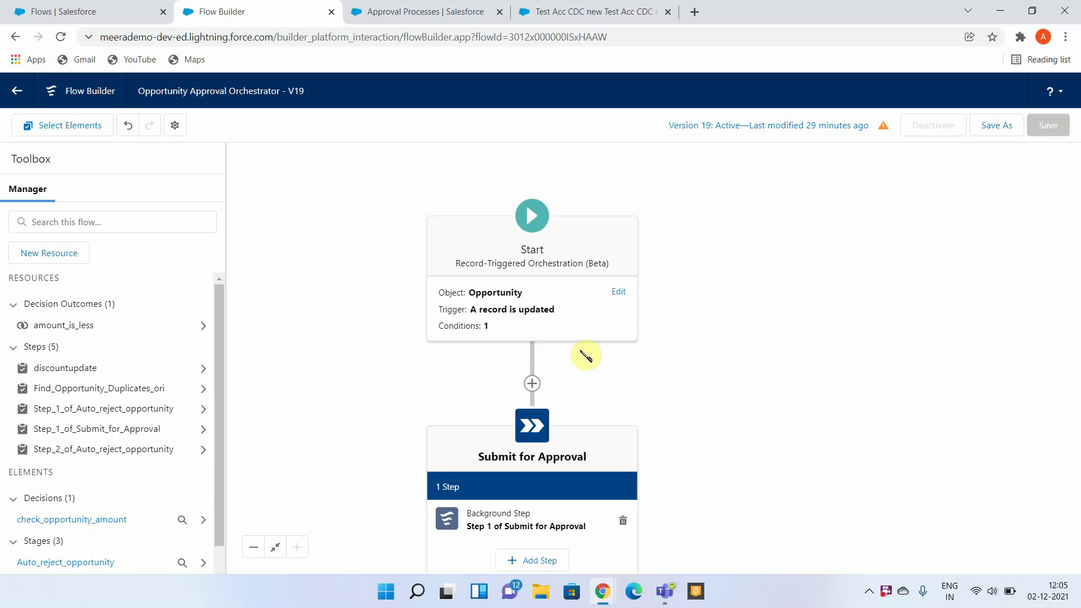
- Examine the orchestration's decision branches and stages, and compare them with the approval steps in the opportunity approval process
left_click(575, 462)
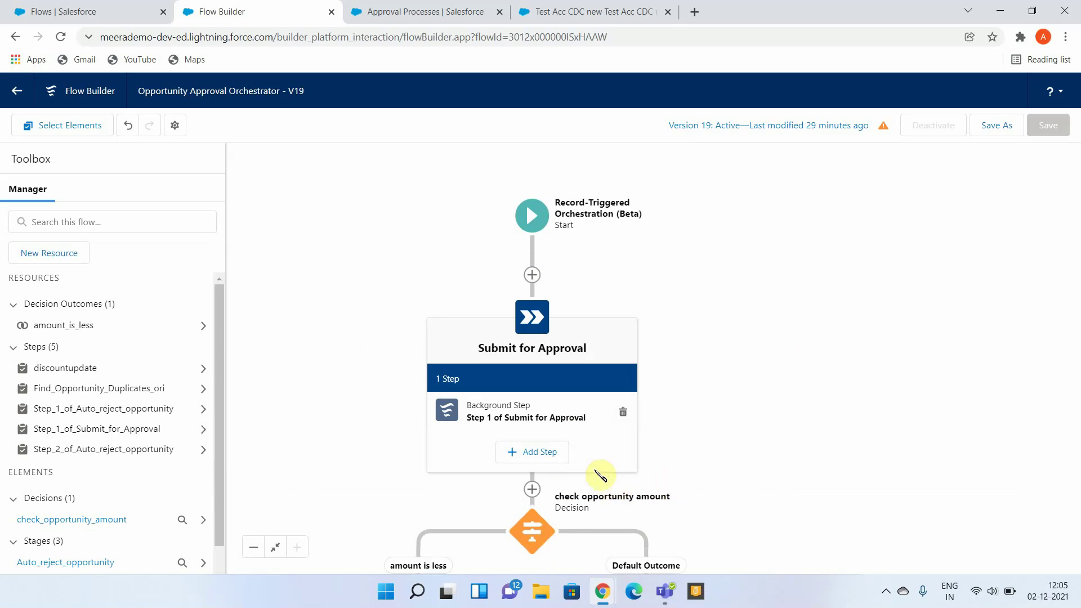
left_click_drag(600, 476, 604, 207)
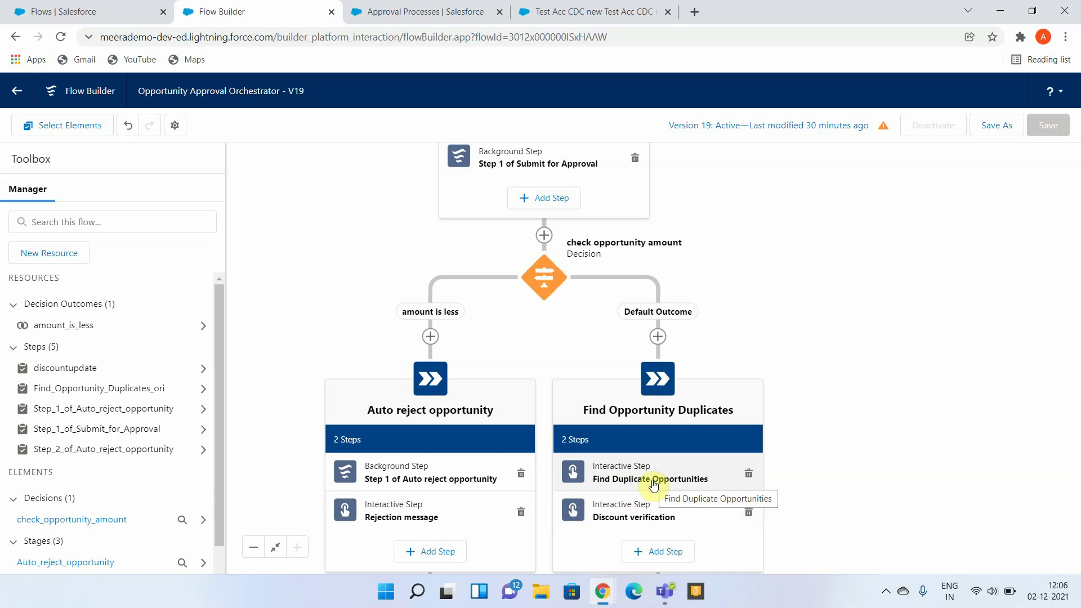
left_click(427, 12)
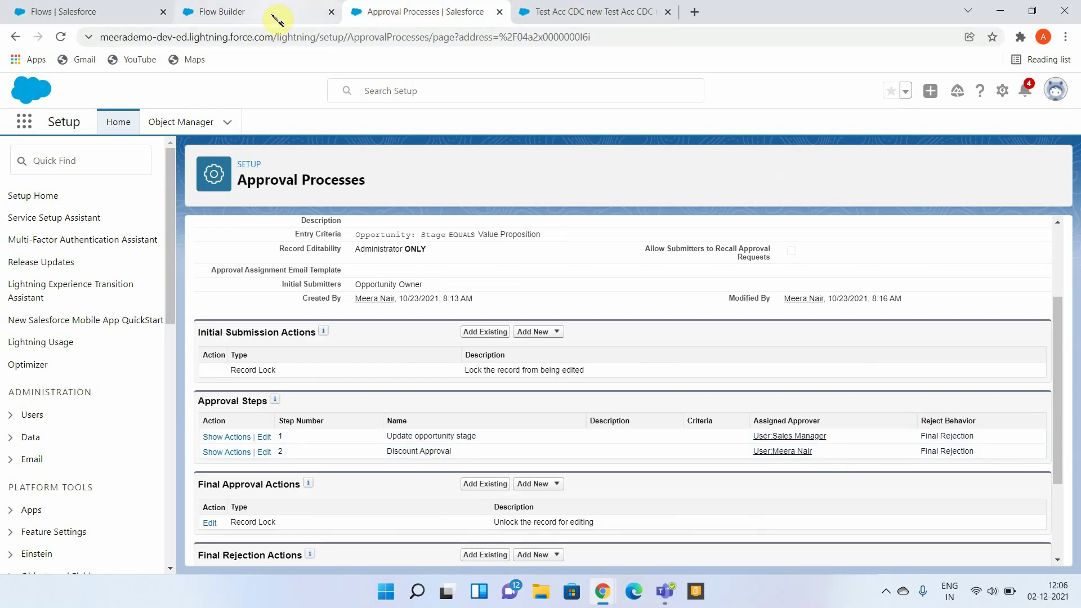
left_click(275, 16)
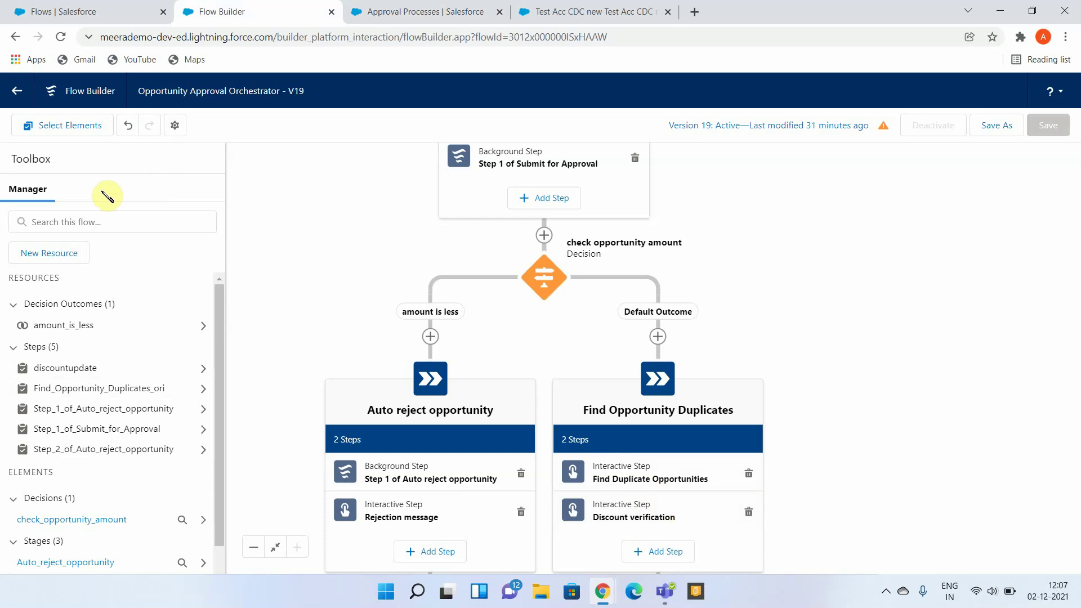
- Start a new opportunity named "Test Demo-Flow Orche" for the account Test Acc CDC new
left_click(566, 13)
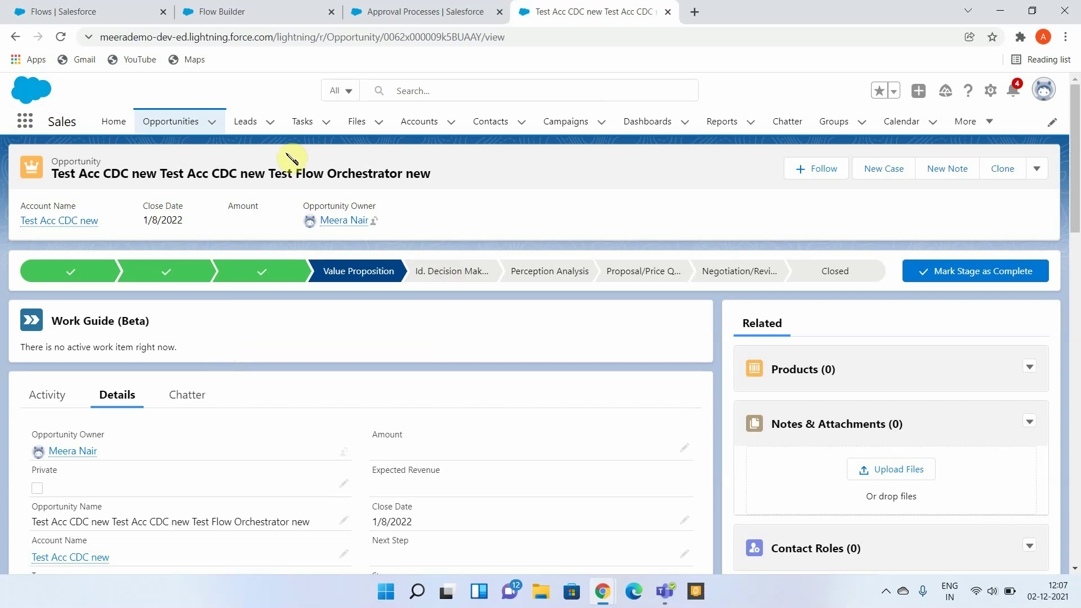
left_click(185, 129)
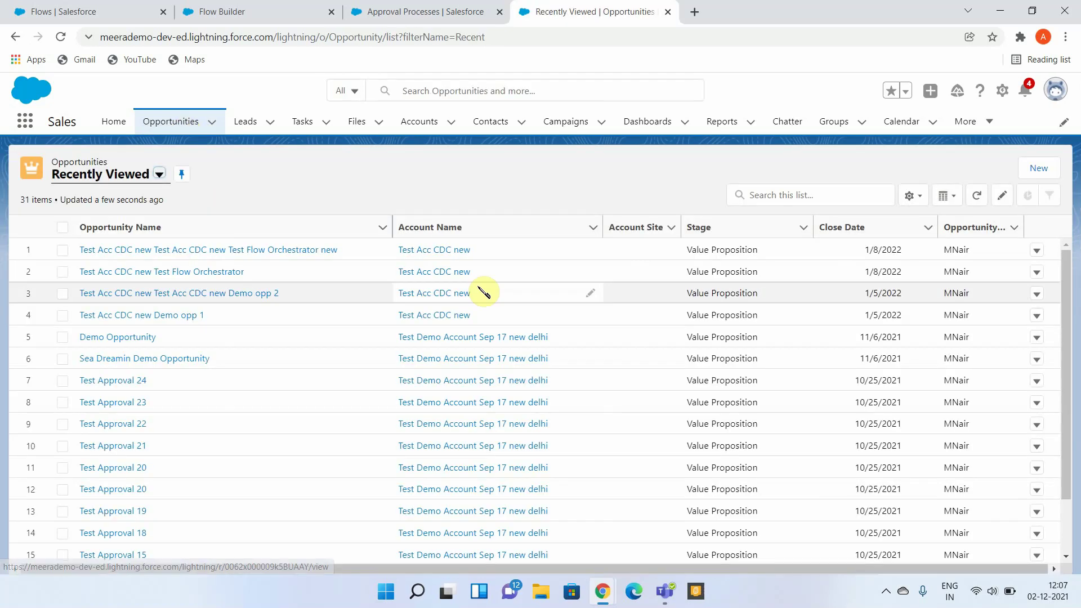
left_click(1036, 170)
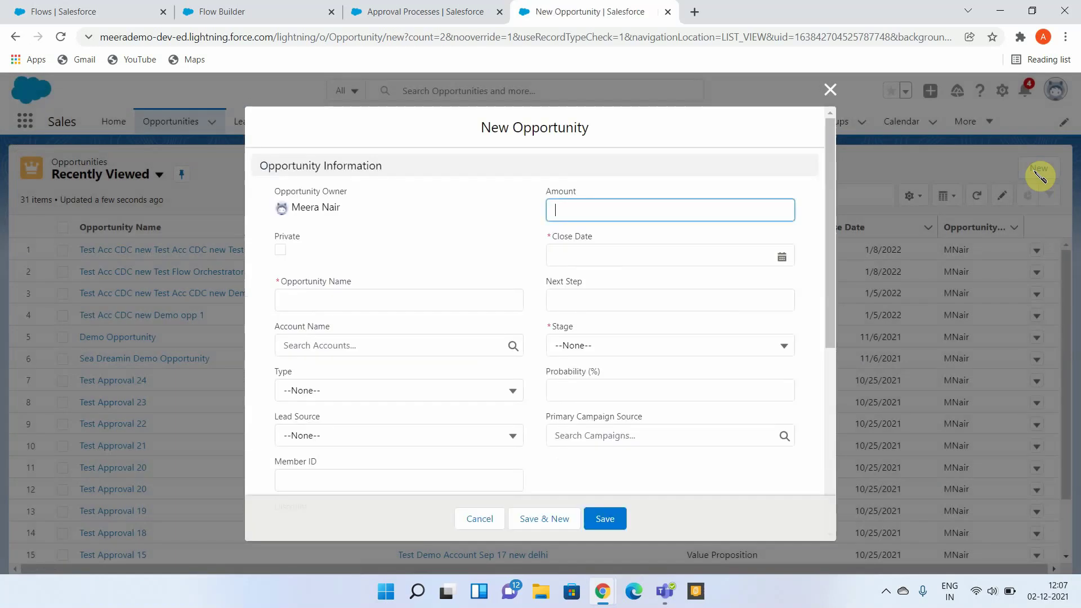
left_click(434, 306)
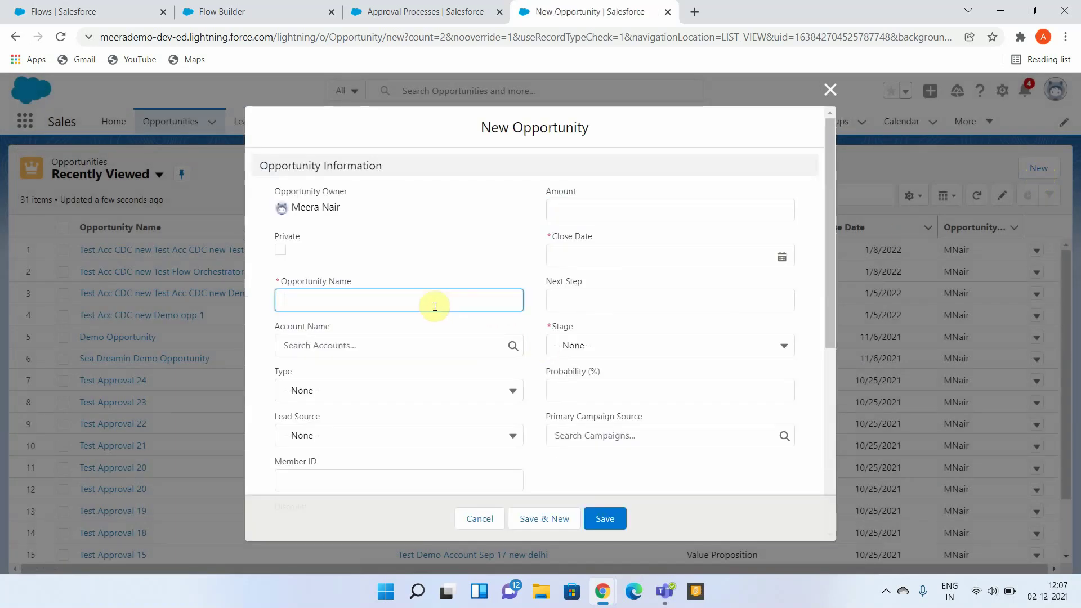
type("Test Demo-Flow Orche")
left_click(432, 341)
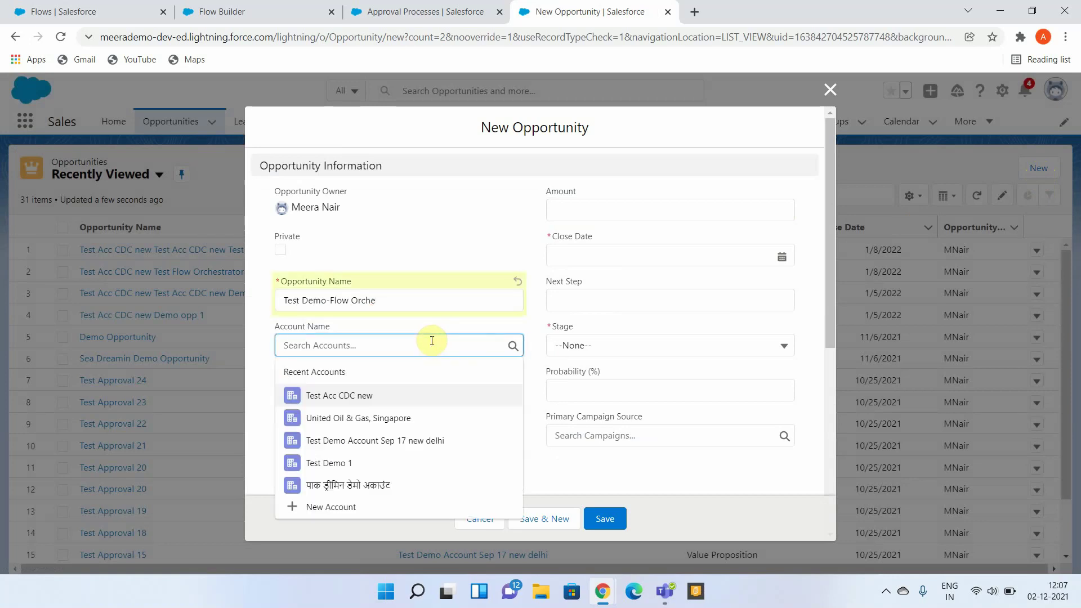
left_click(360, 398)
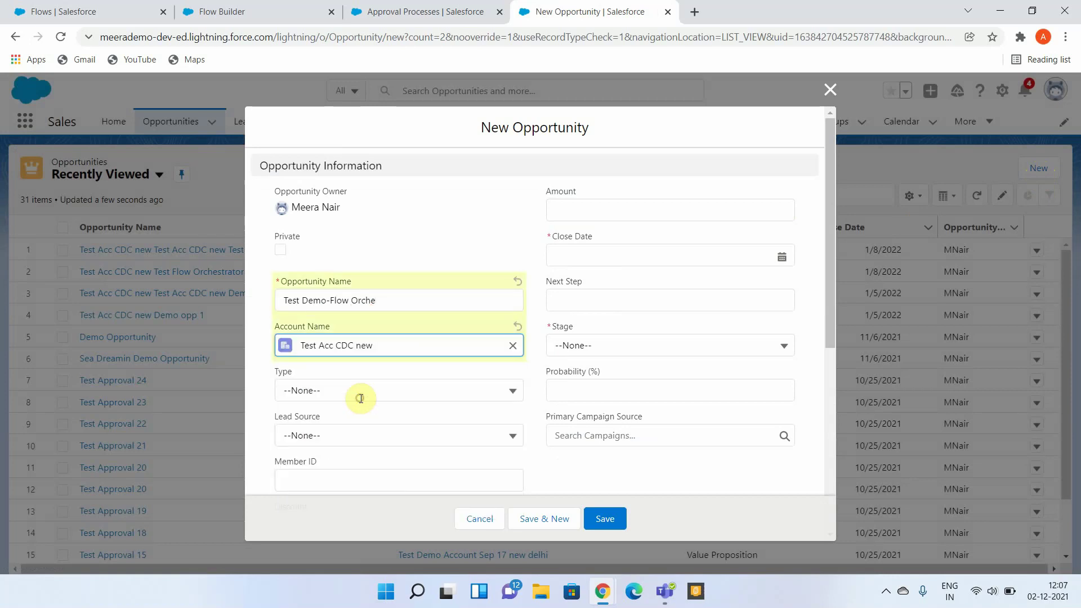
- Set the opportunity's close date to 12/16/2021, stage to Prospecting and discount to 10, and save it
left_click(603, 257)
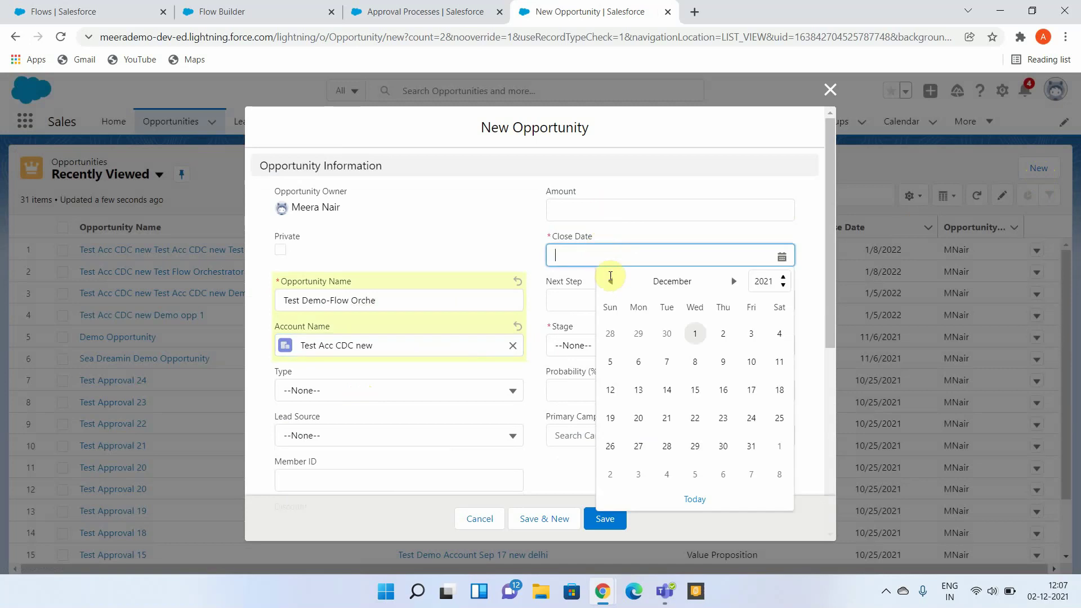
left_click(726, 386)
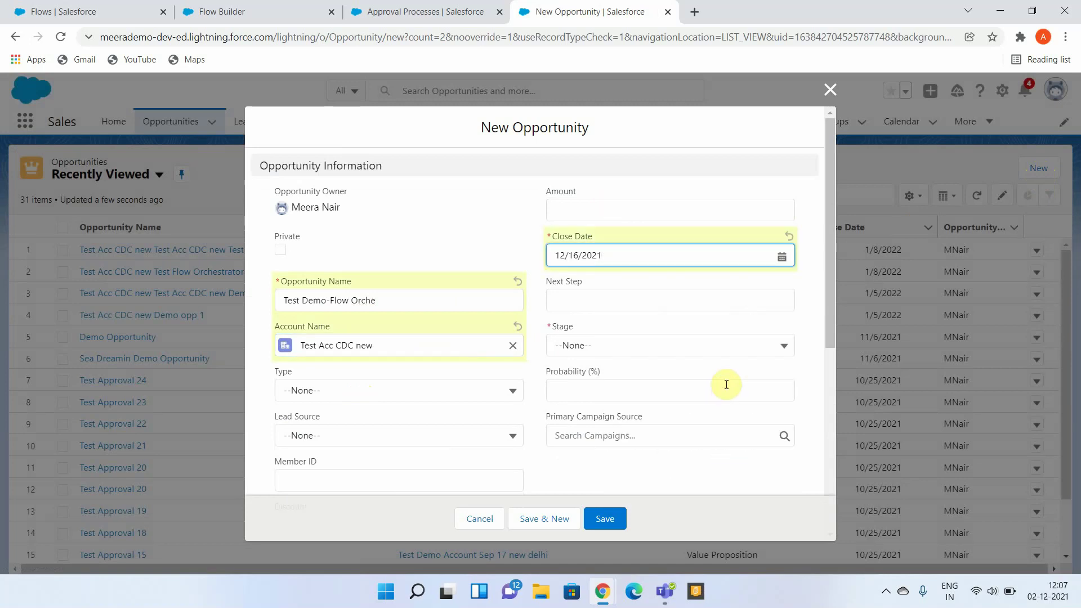
left_click(603, 345)
left_click(604, 396)
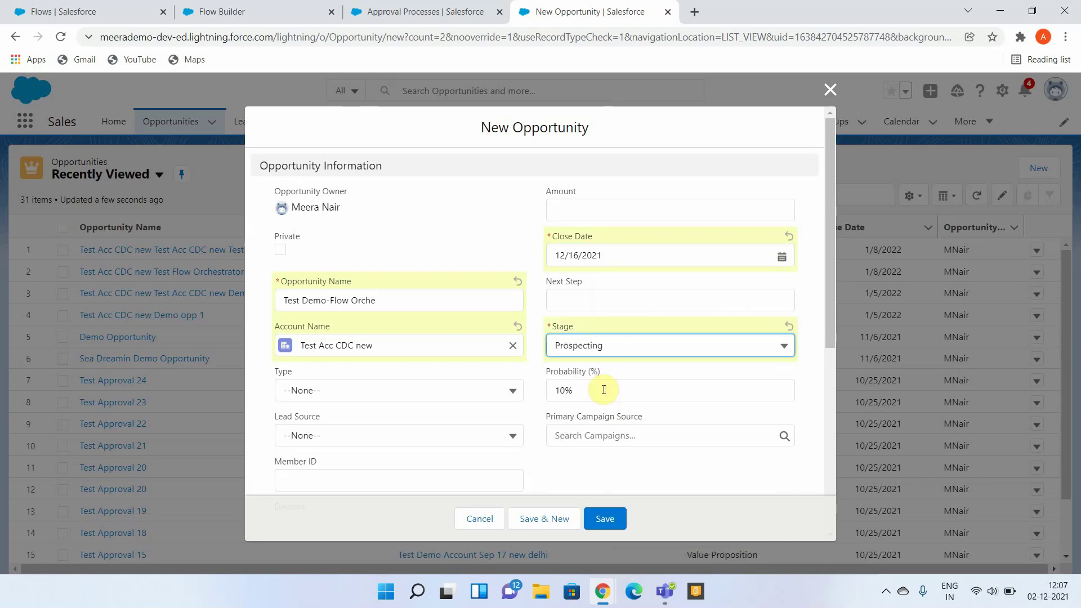
scroll(374, 471, "down", 2)
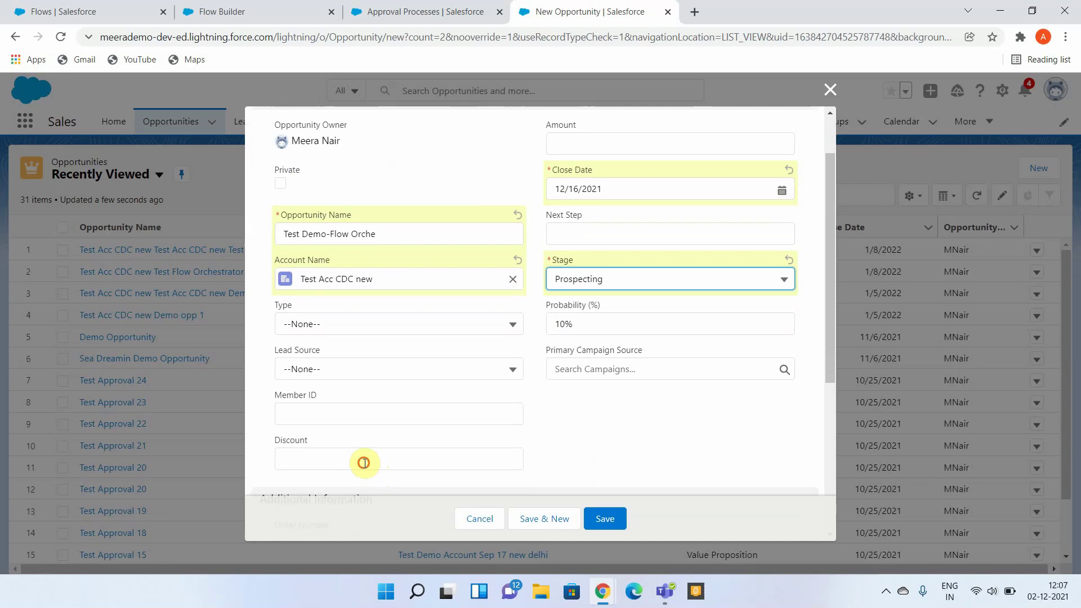
left_click(365, 462)
type("10")
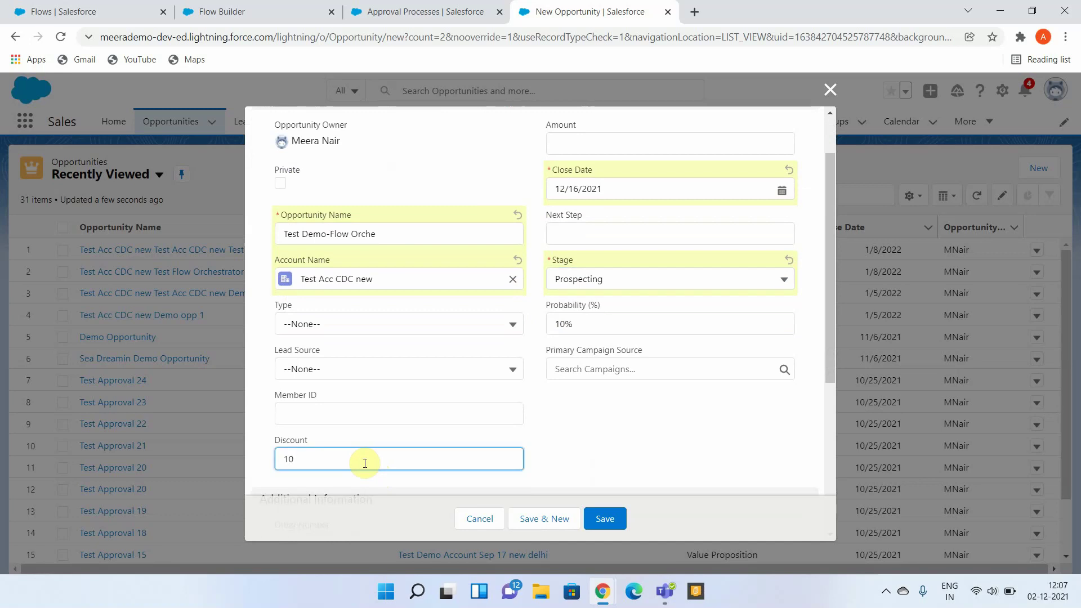
left_click(619, 516)
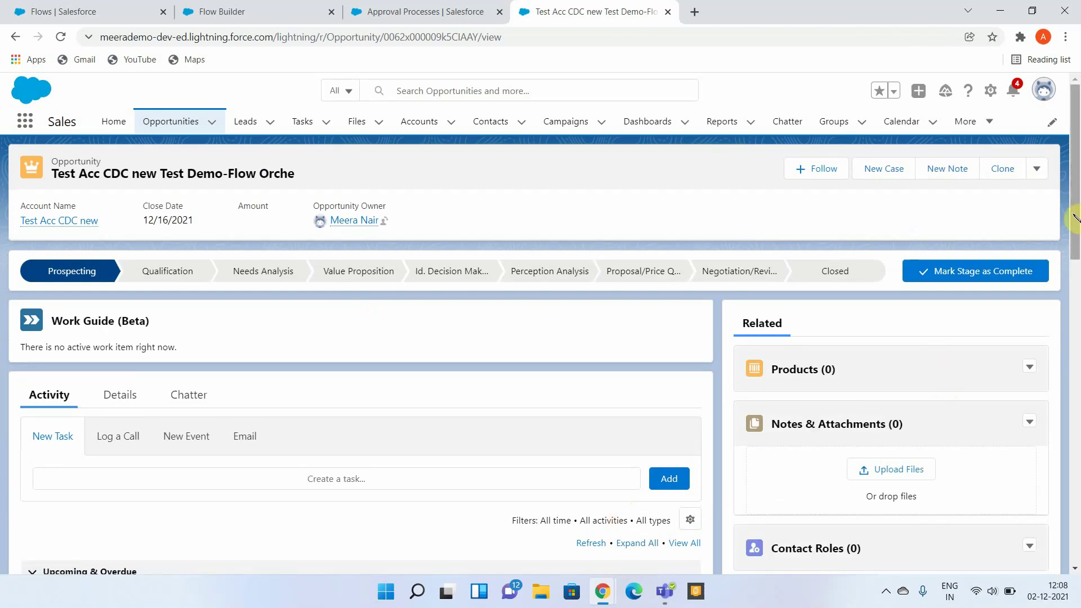
- Add the product GenWatt Diesel 1000kW with quantity 1 to the opportunity
left_click_drag(1073, 217, 1034, 600)
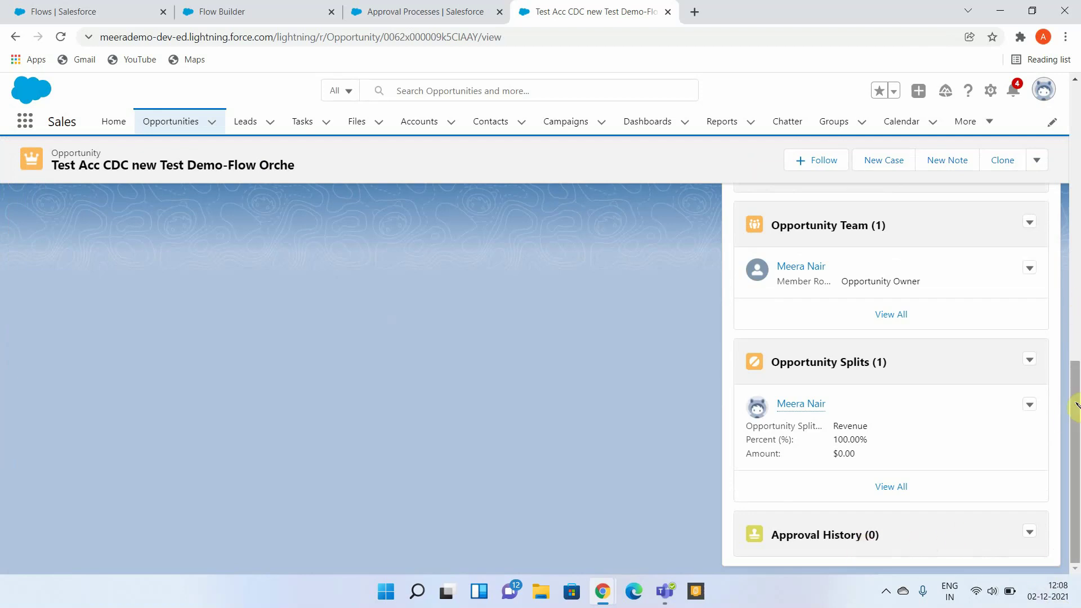
left_click_drag(1075, 404, 1076, 155)
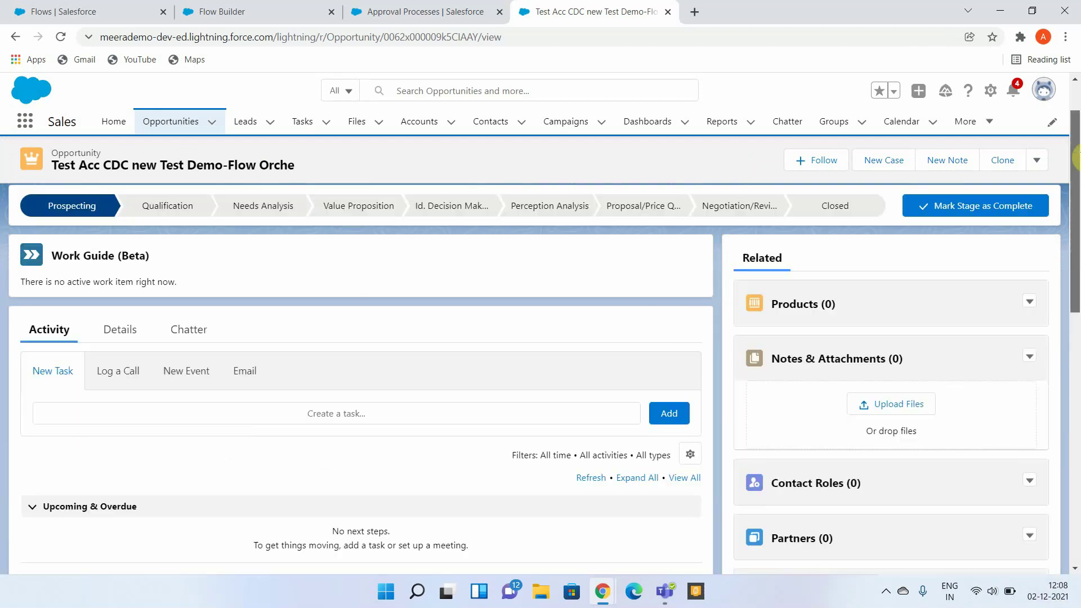
left_click(1034, 304)
left_click(985, 325)
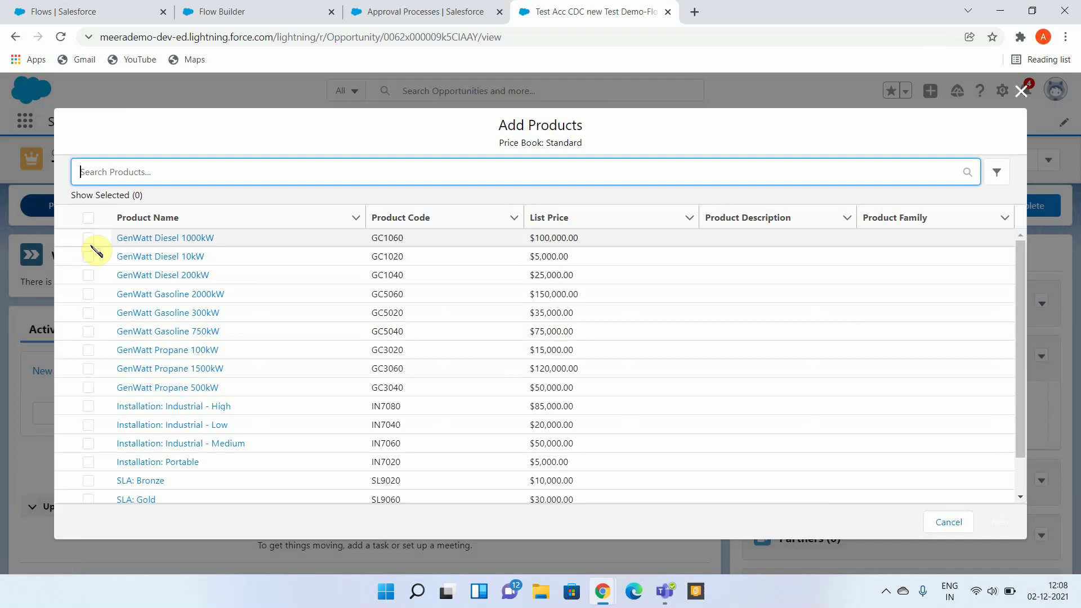
left_click(88, 239)
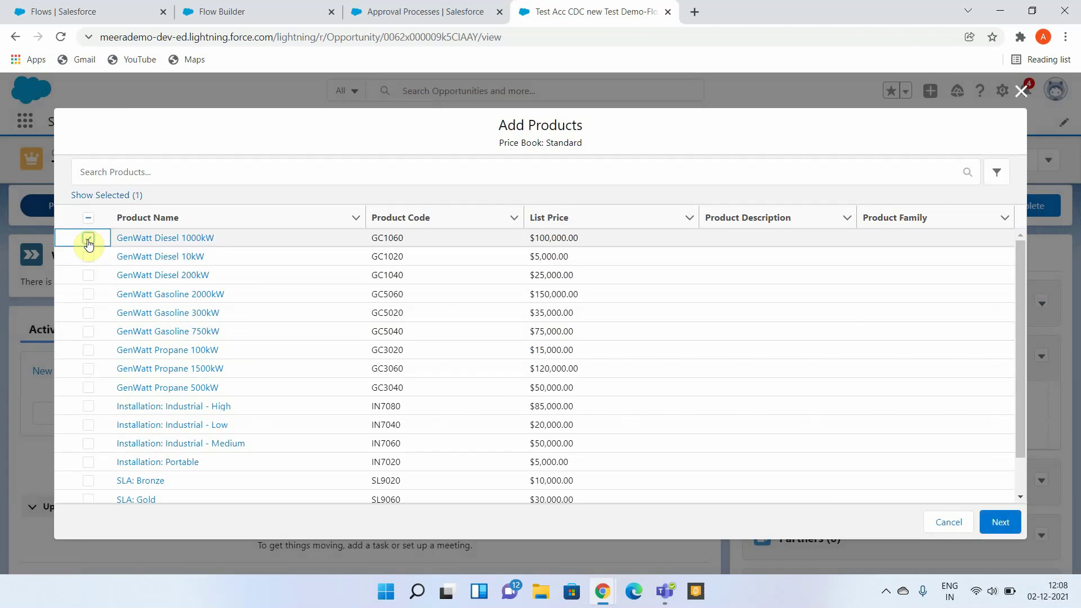
left_click(1000, 523)
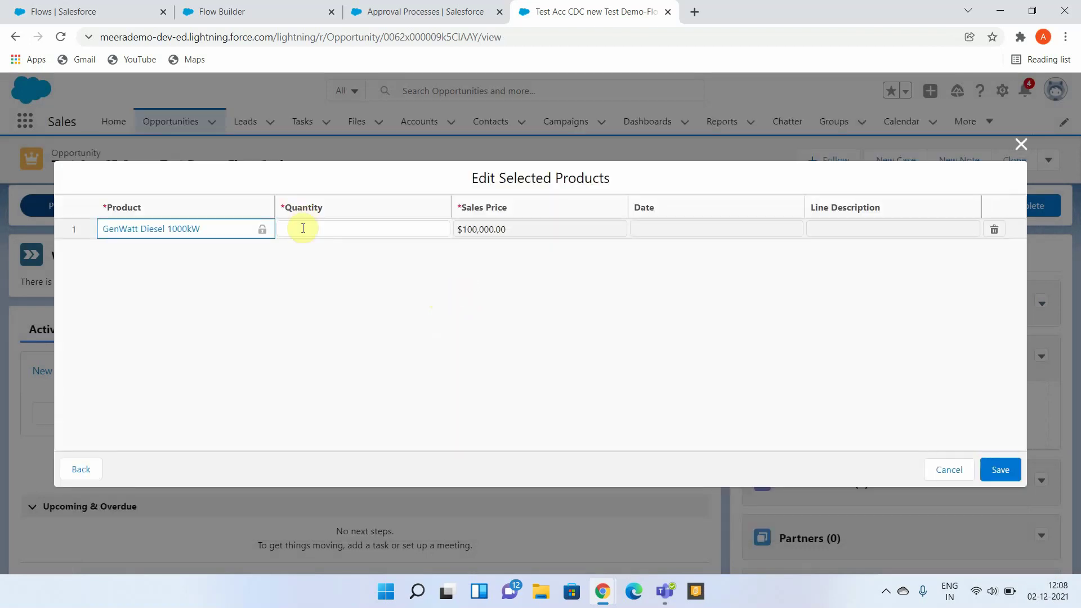
left_click(303, 229)
type("1")
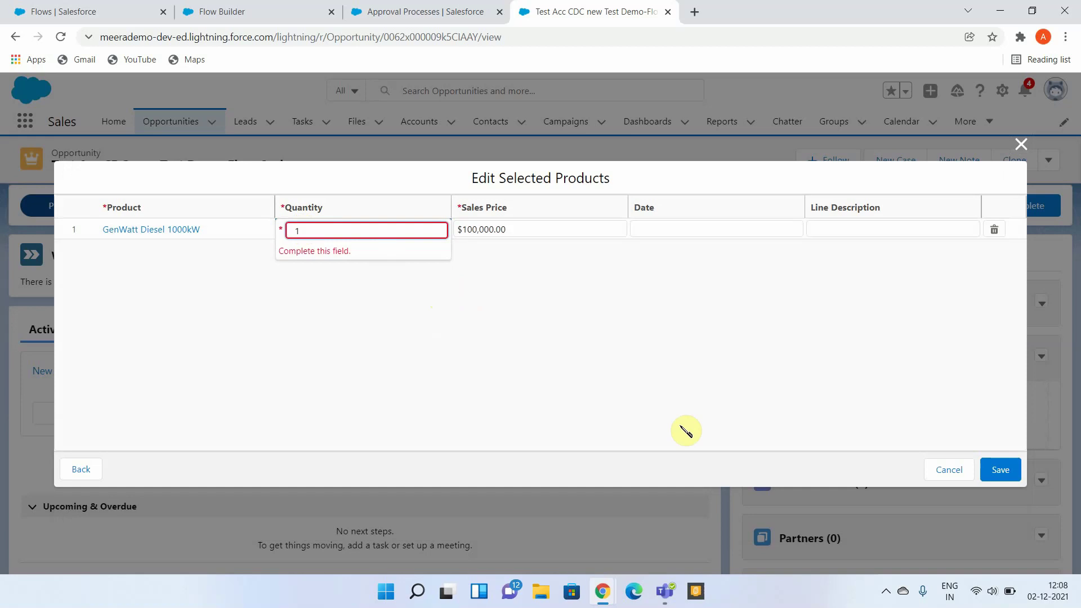
left_click(996, 473)
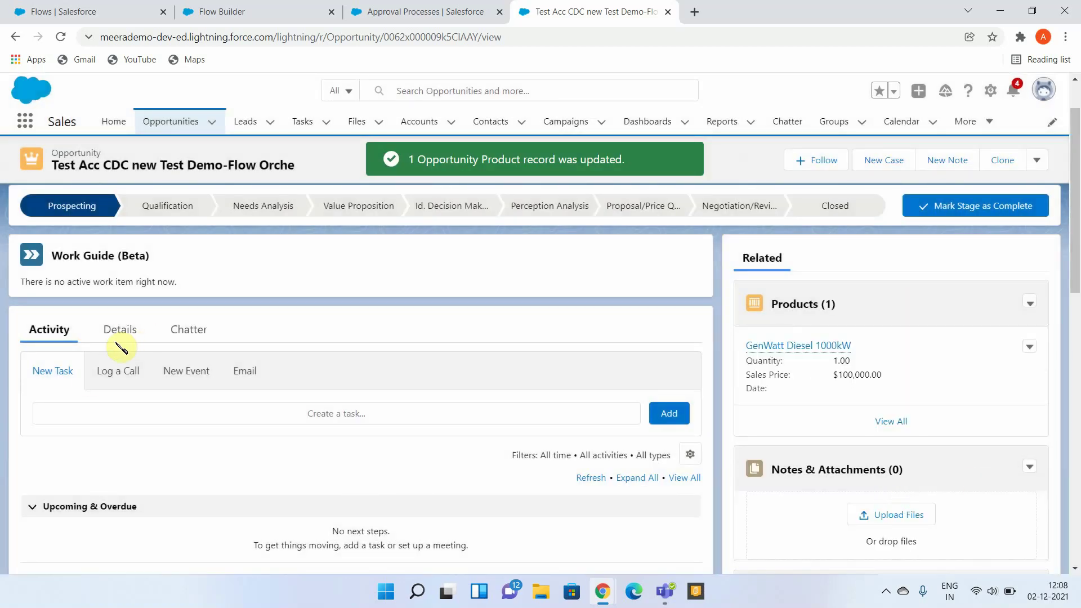
- Make Value Proposition the opportunity's current stage and check its approval history
left_click(112, 342)
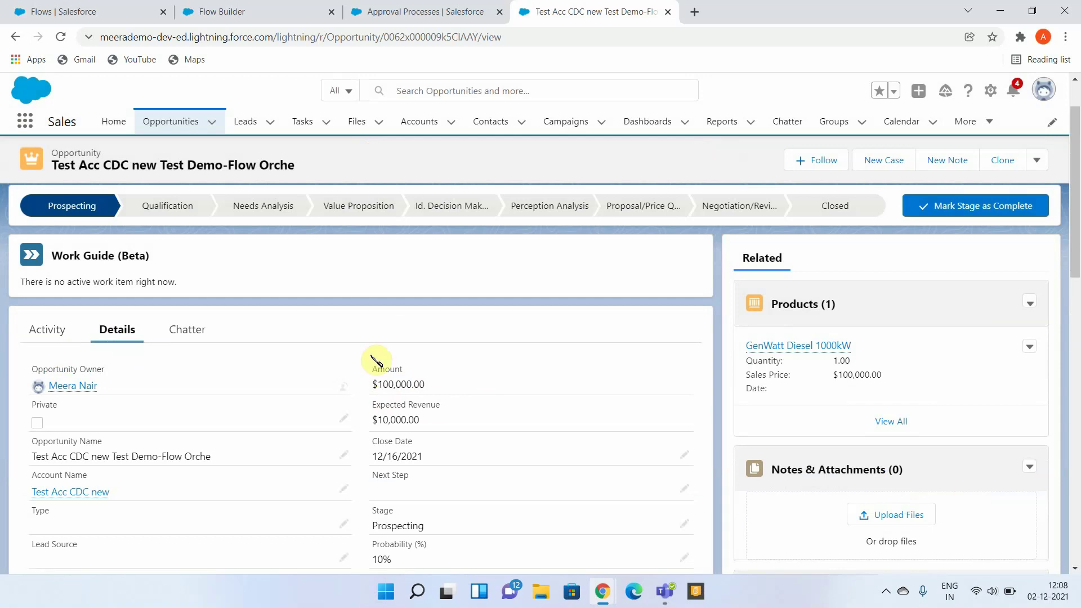
left_click(369, 207)
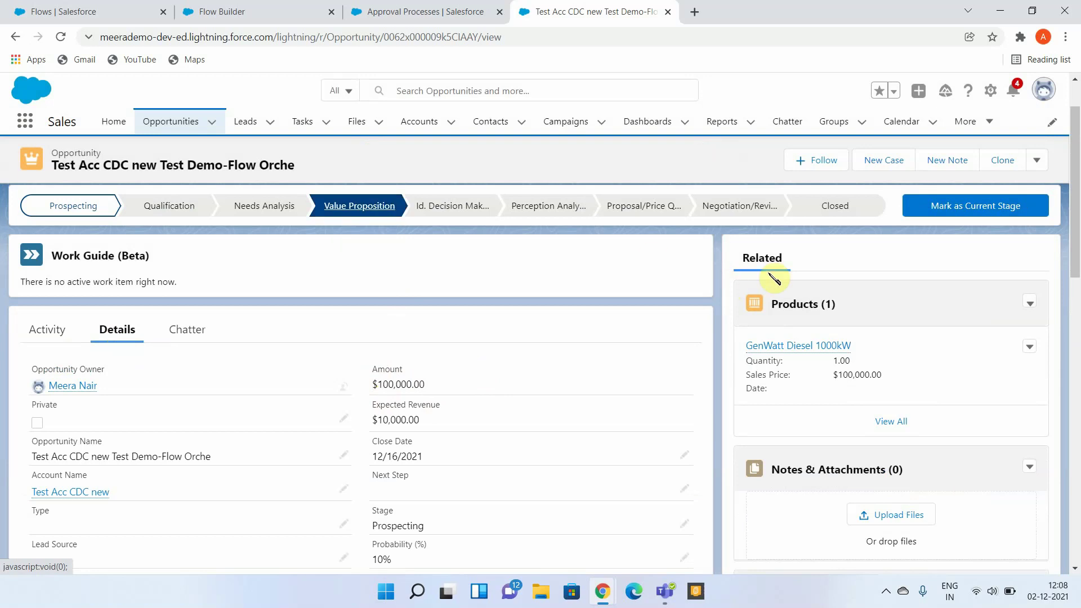
left_click(991, 209)
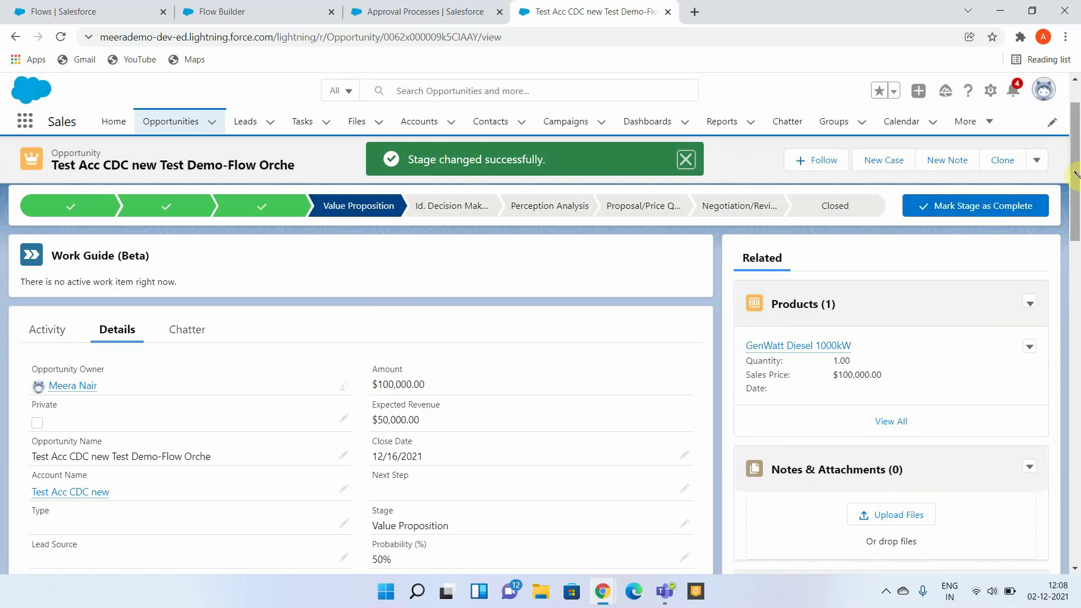
left_click_drag(1074, 175, 1075, 529)
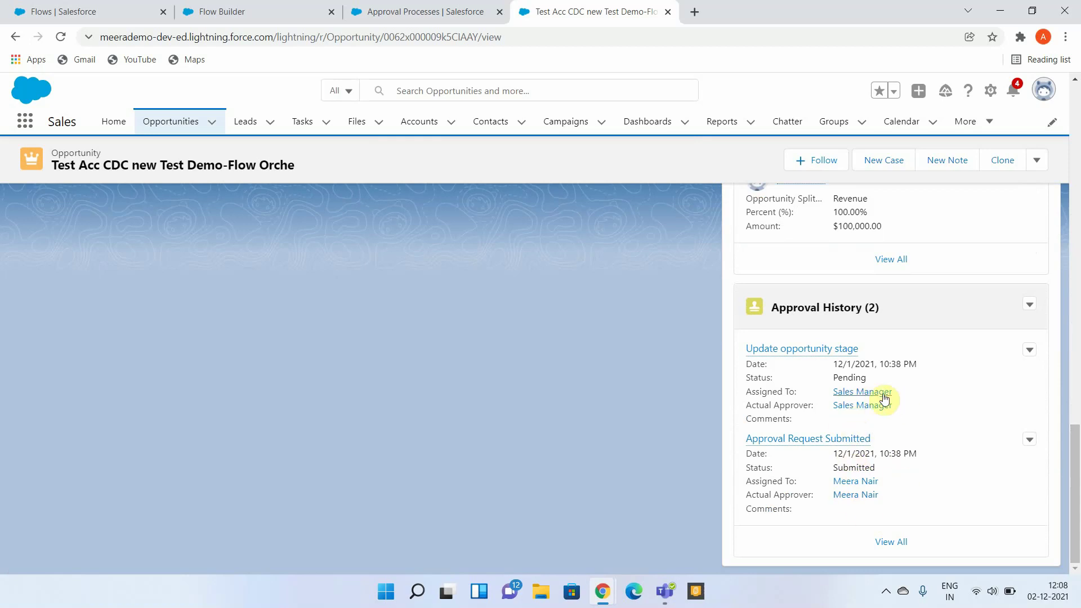
scroll(485, 307, "up", 10)
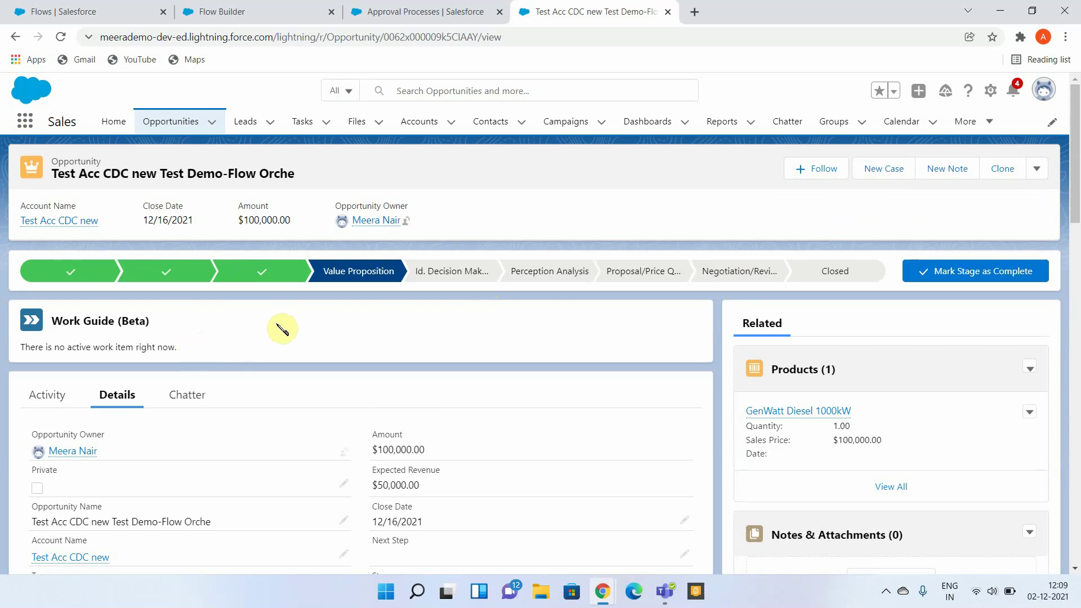
- Open the same opportunity record in the incognito browser window using its copied URL
left_click(539, 35)
key("ctrl+c")
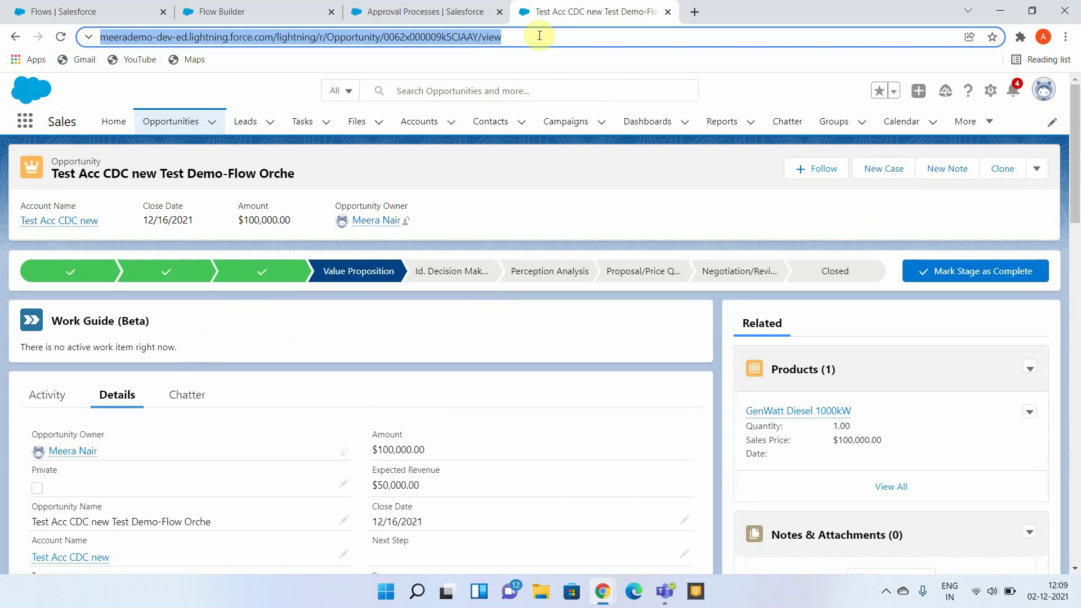
left_click(602, 591)
left_click(683, 515)
left_click(510, 40)
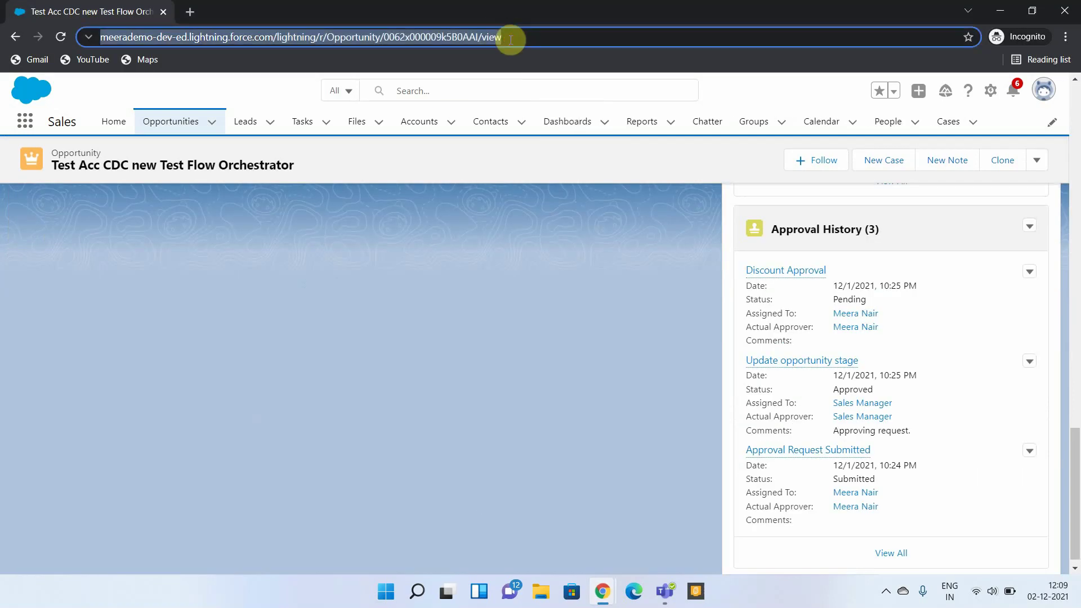
key("ctrl+v")
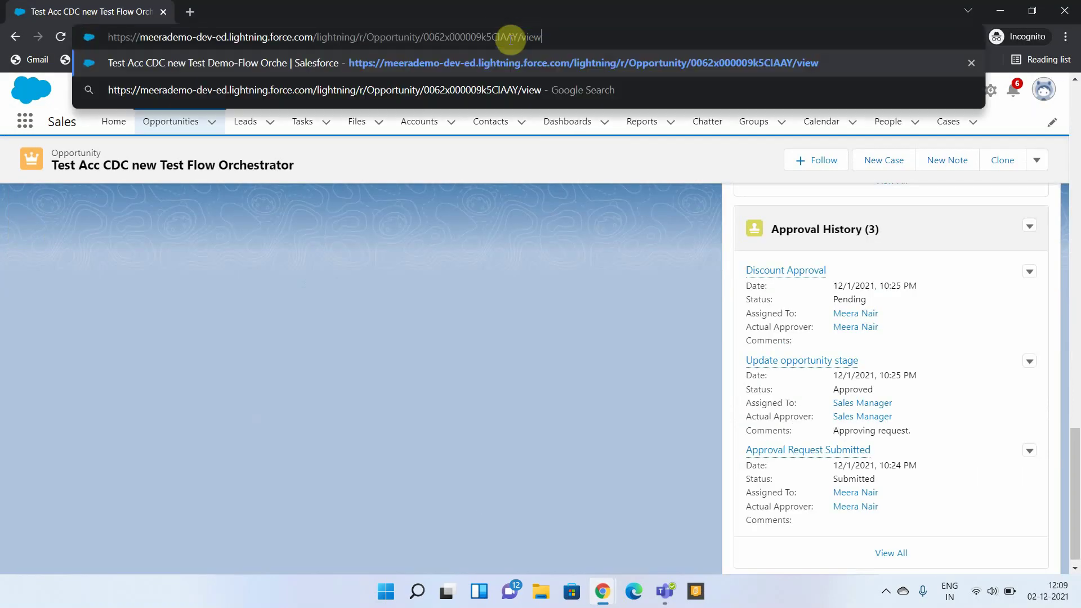
key("Return")
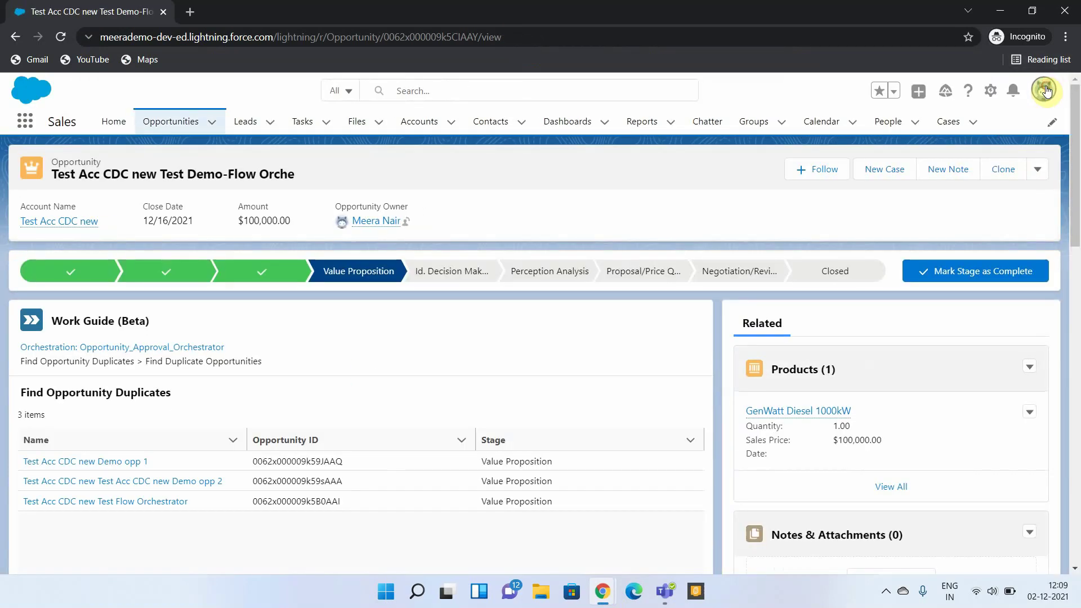
- Check which user is signed in, and complete the opportunity's Find Duplicate Opportunities work item with Approve
left_click(1047, 91)
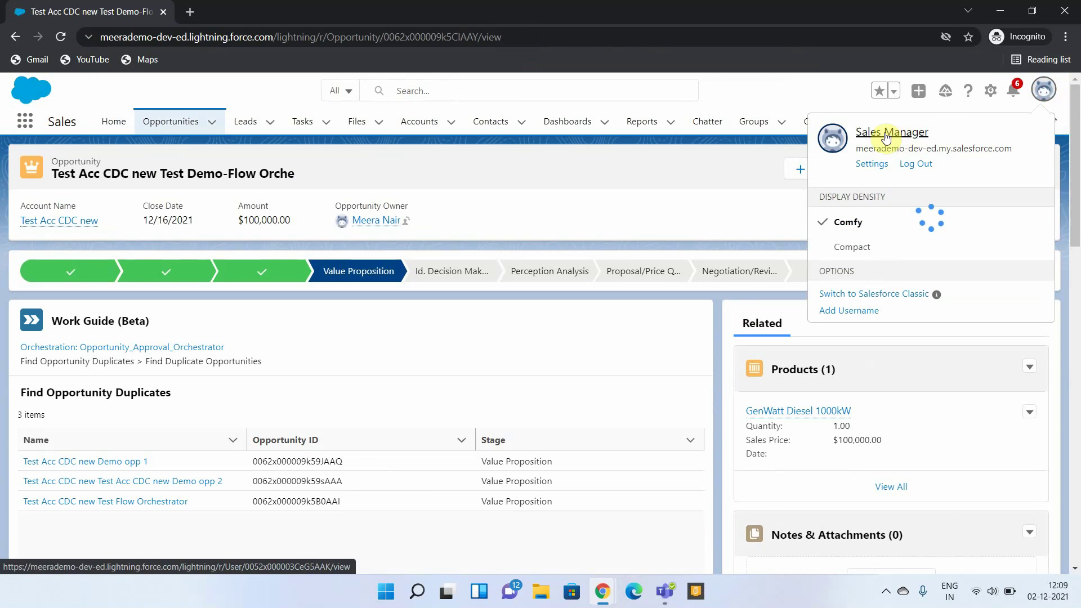
left_click(687, 208)
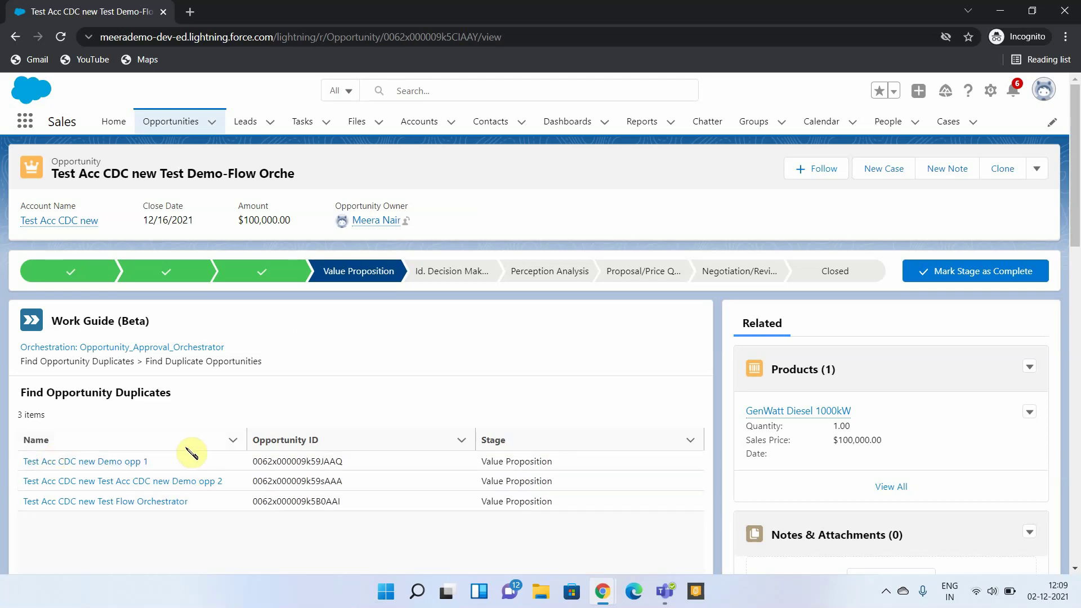
scroll(128, 544, "down", 2)
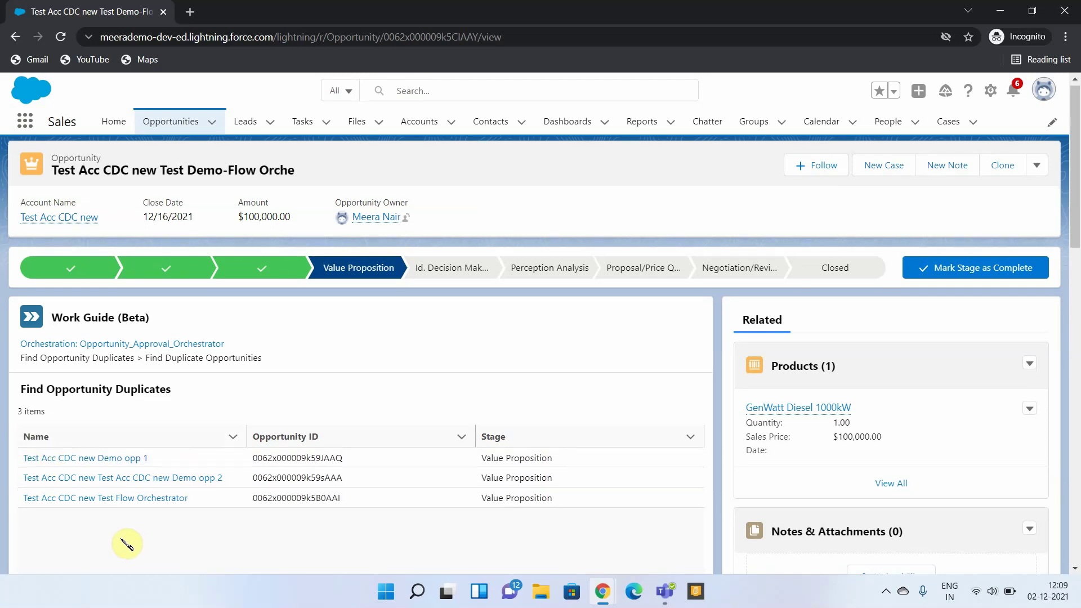
scroll(128, 544, "down", 1)
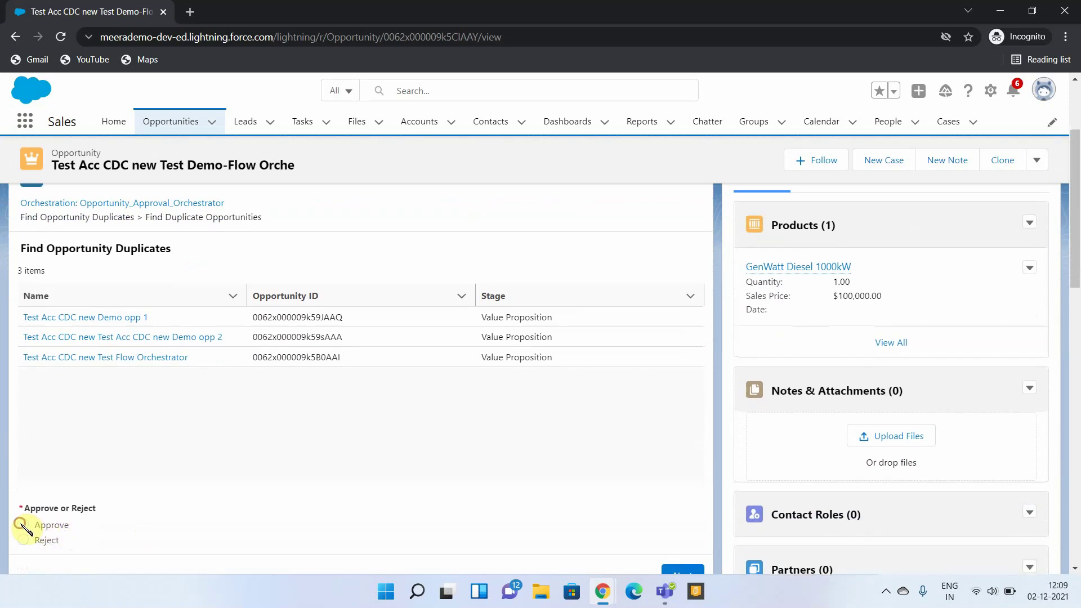
left_click(24, 525)
scroll(635, 539, "down", 1)
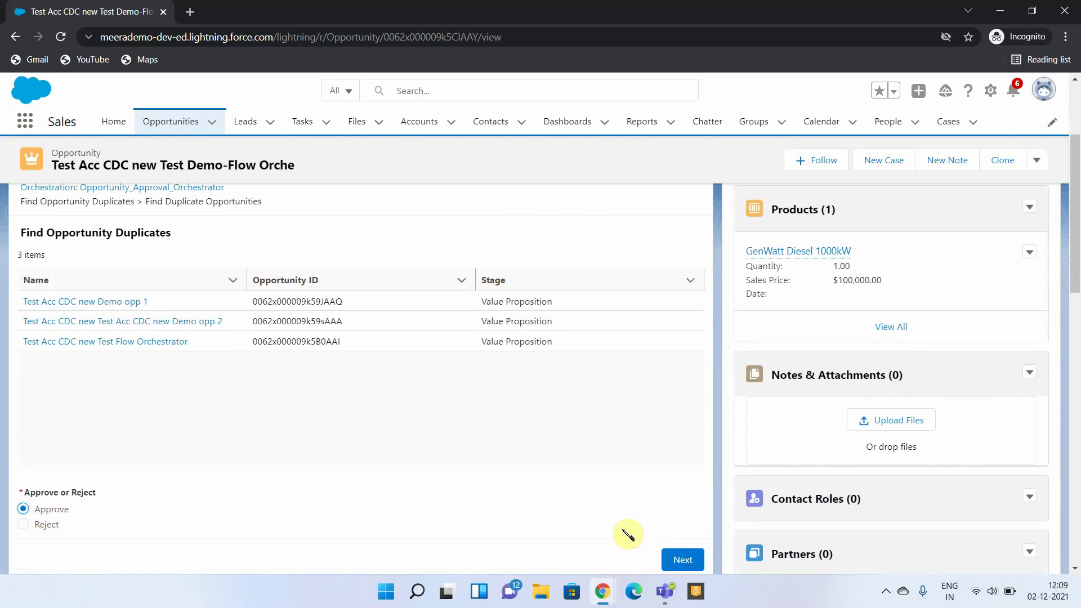
left_click(693, 563)
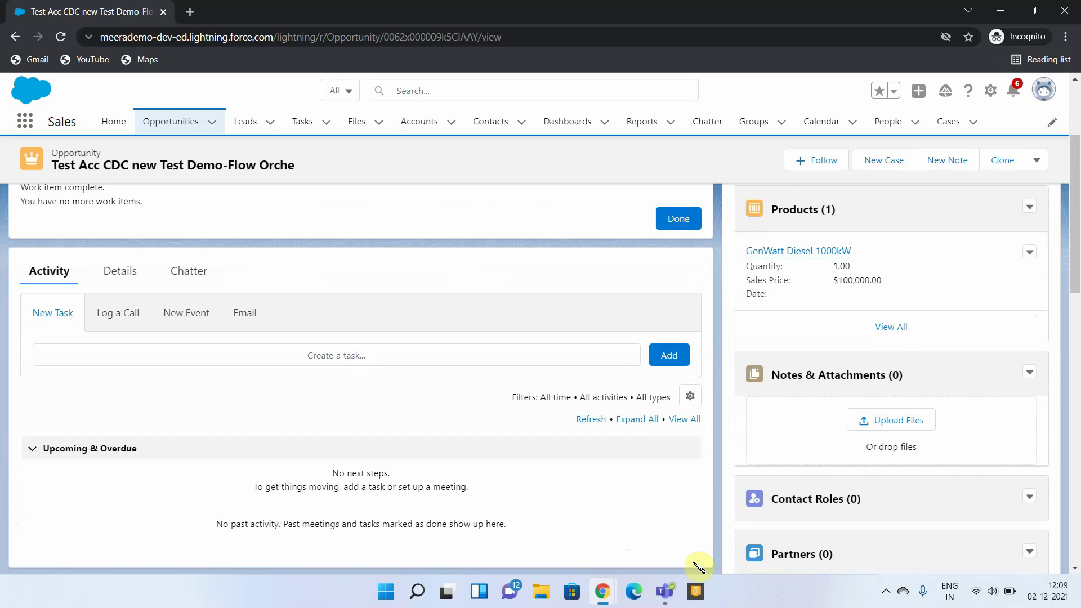
scroll(495, 349, "up", 1)
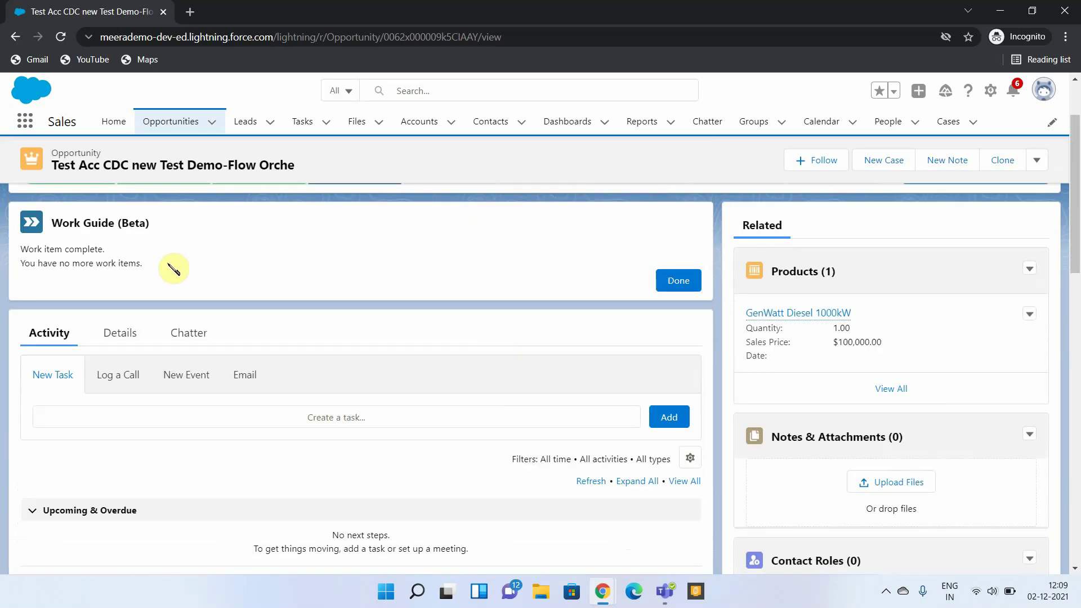
left_click(679, 281)
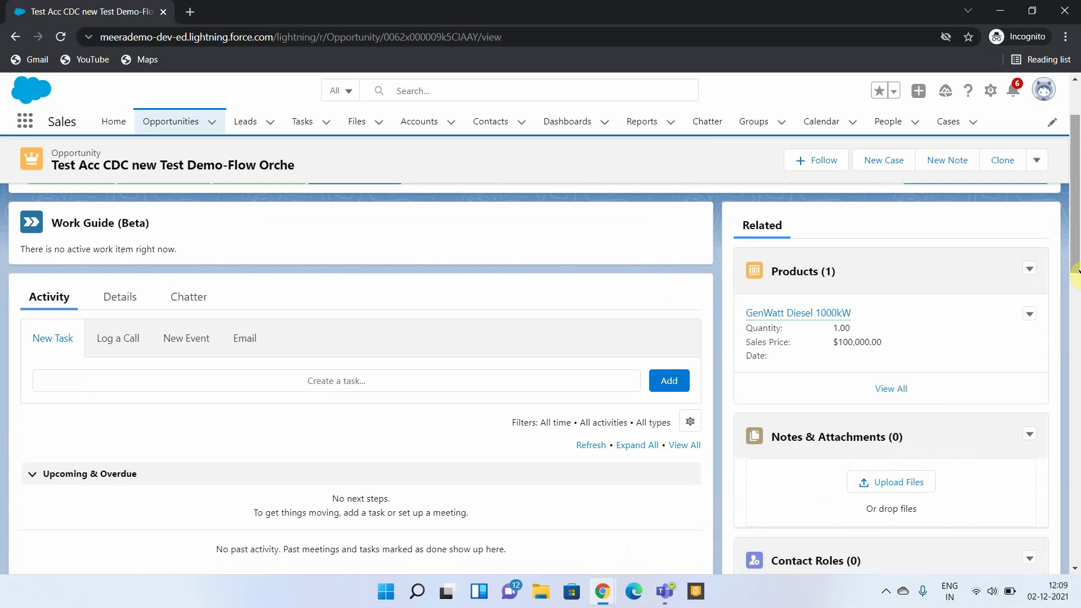
- Check the opportunity's approval history, and reload the same record in the regular browser window
left_click_drag(1077, 250, 1073, 604)
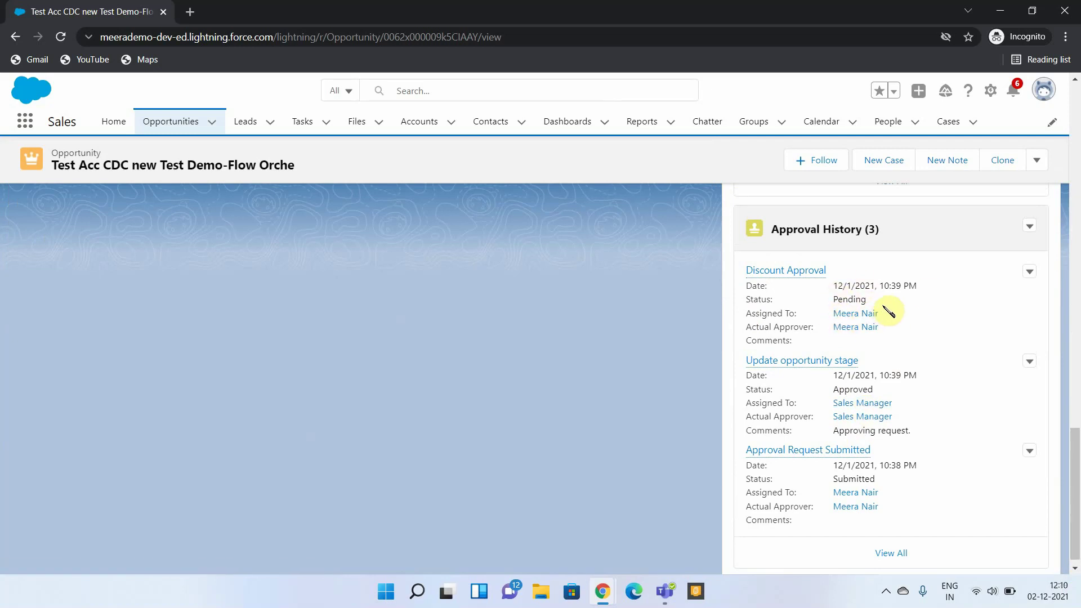
key("alt+Tab")
left_click(639, 193)
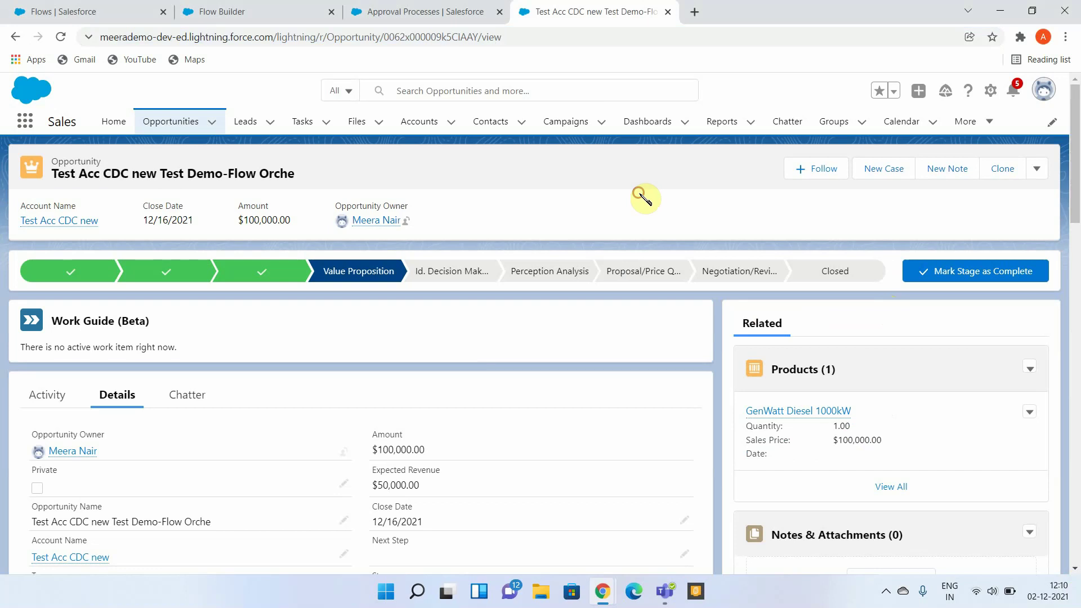
left_click(62, 40)
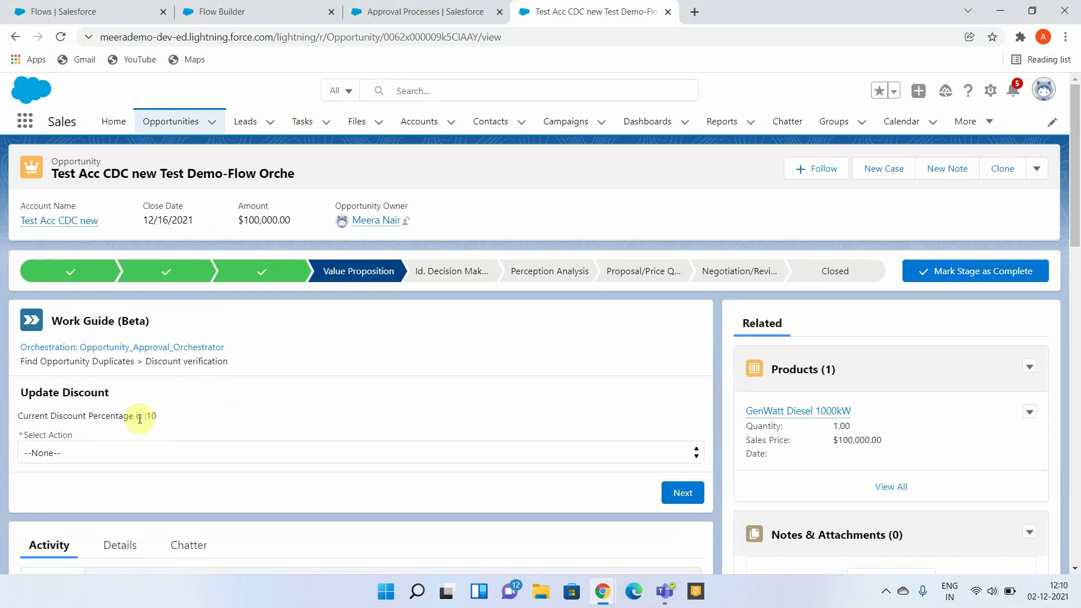
- In the Discount verification work item, choose Update and Approve and submit a discount of 12
left_click(148, 454)
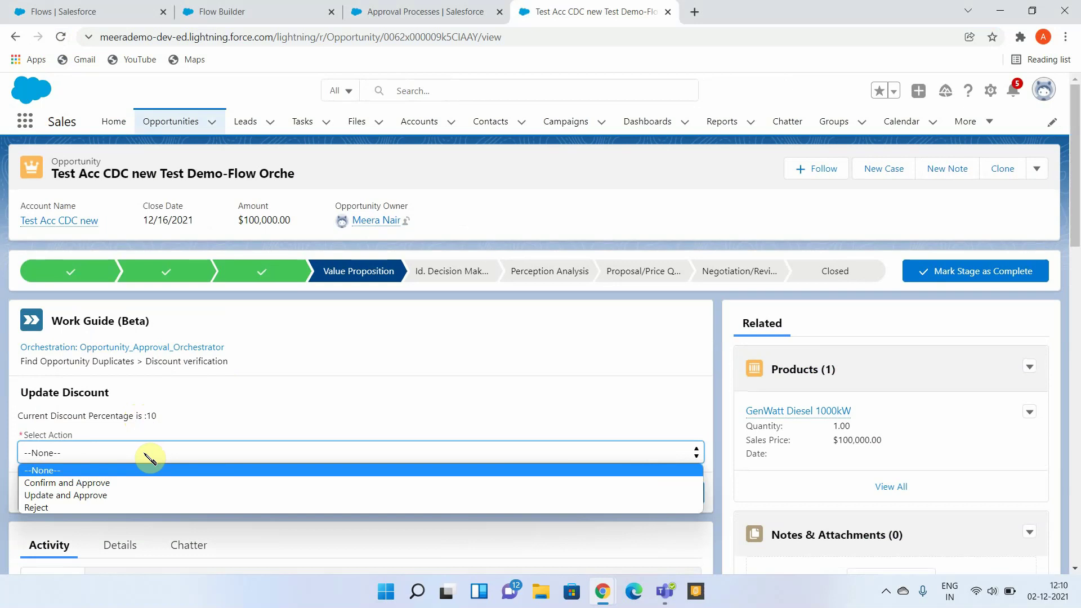
left_click(142, 496)
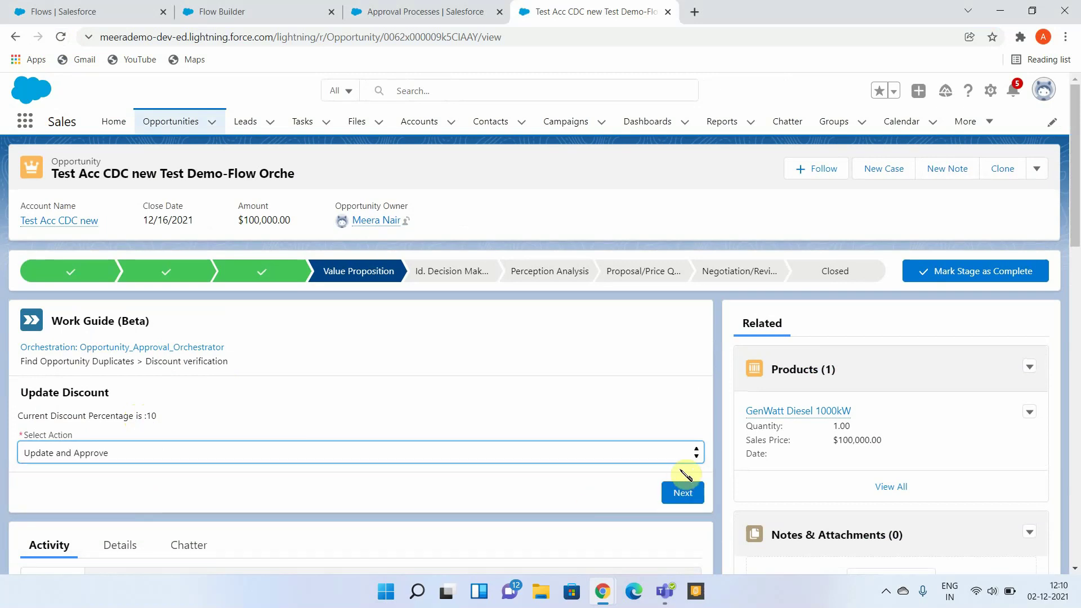
left_click(683, 494)
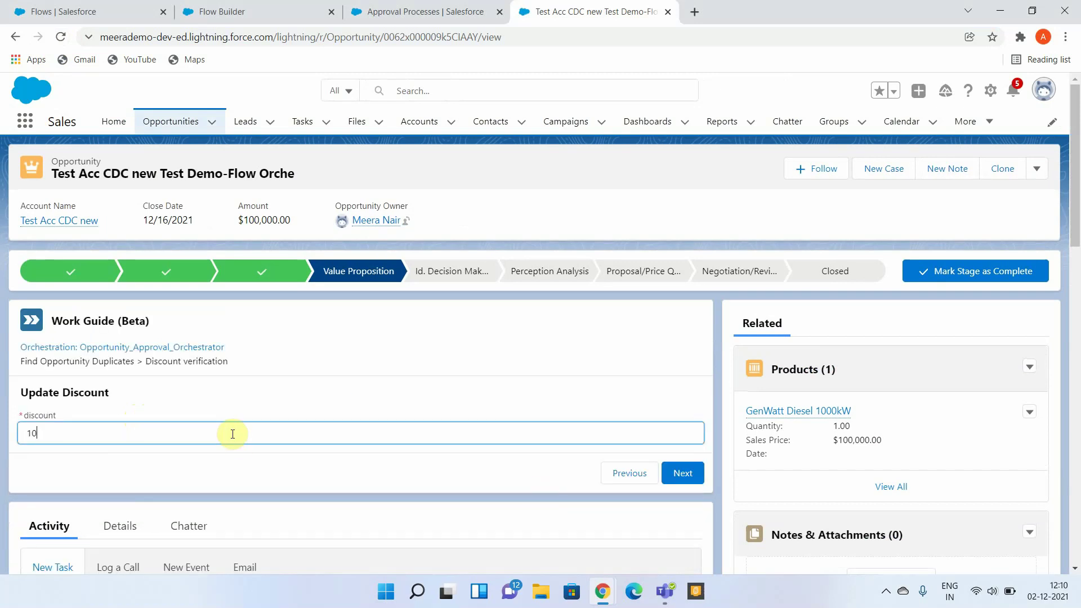
key("BackSpace")
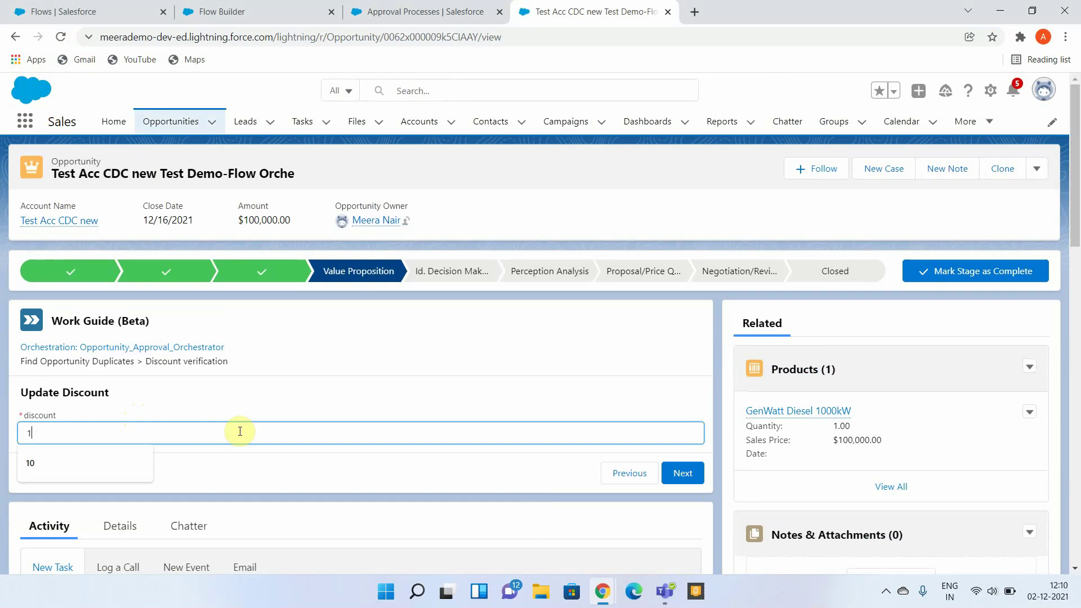
type("2")
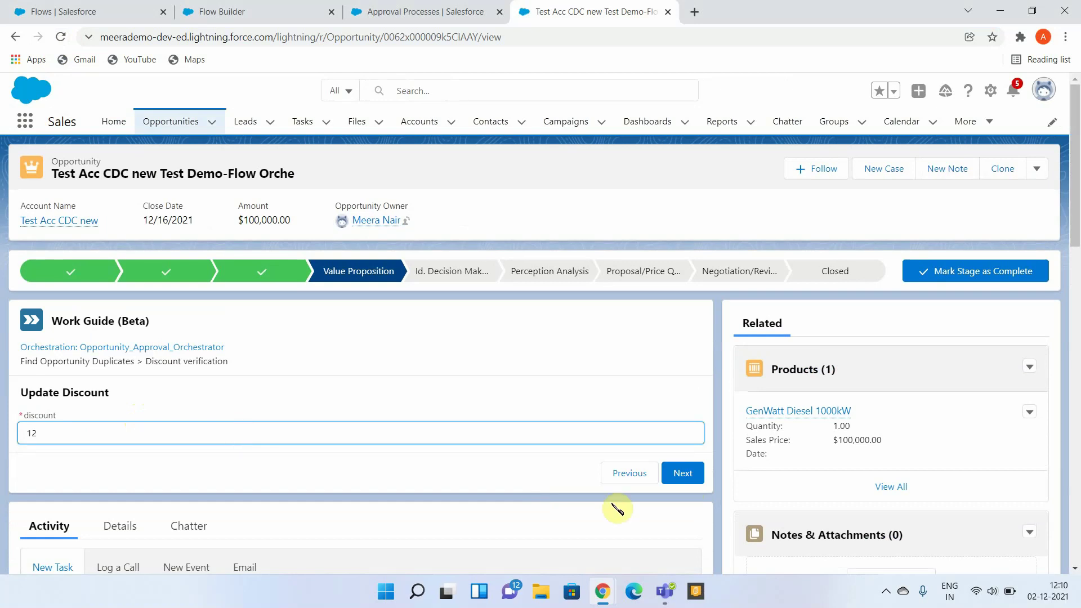
left_click(683, 475)
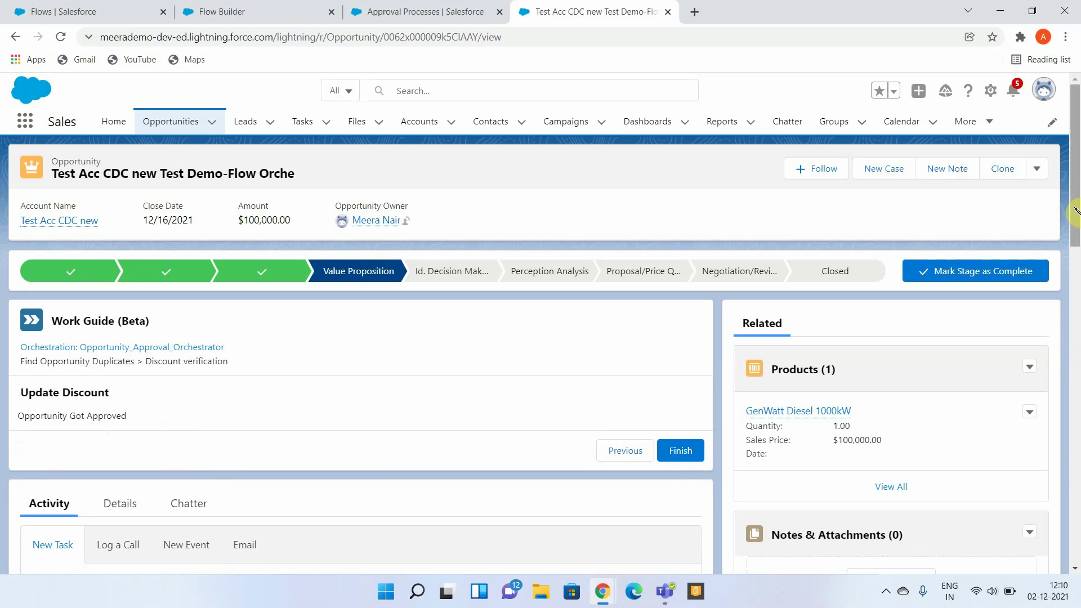
- Review the Discount Approval entry in the opportunity's approval history and return to the start of the record
left_click_drag(1076, 213, 1079, 594)
left_click_drag(1077, 541, 1079, 558)
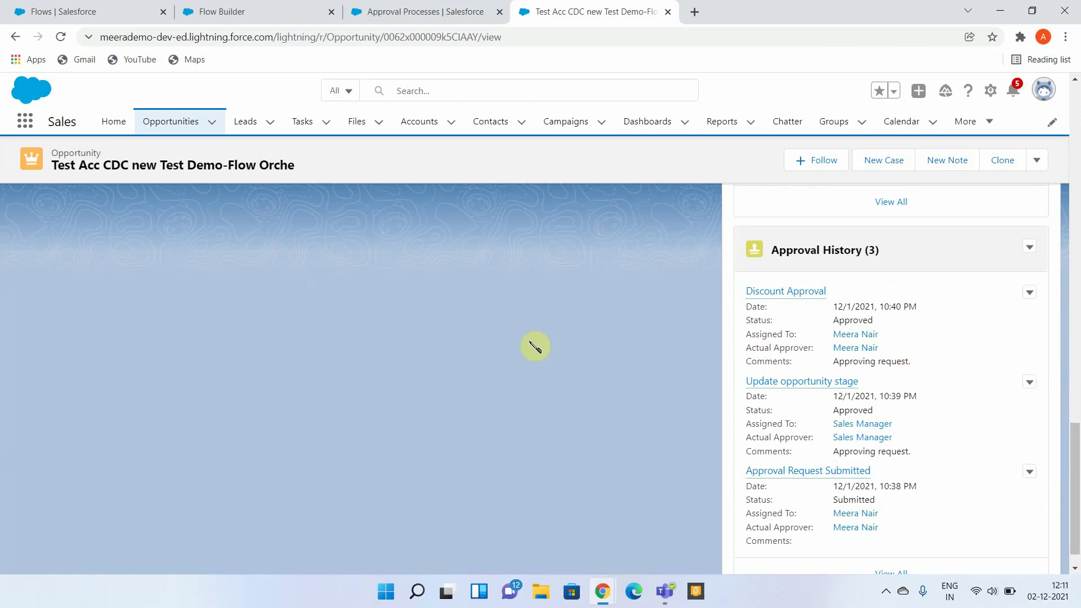
scroll(535, 346, "up", 5)
scroll(535, 347, "up", 10)
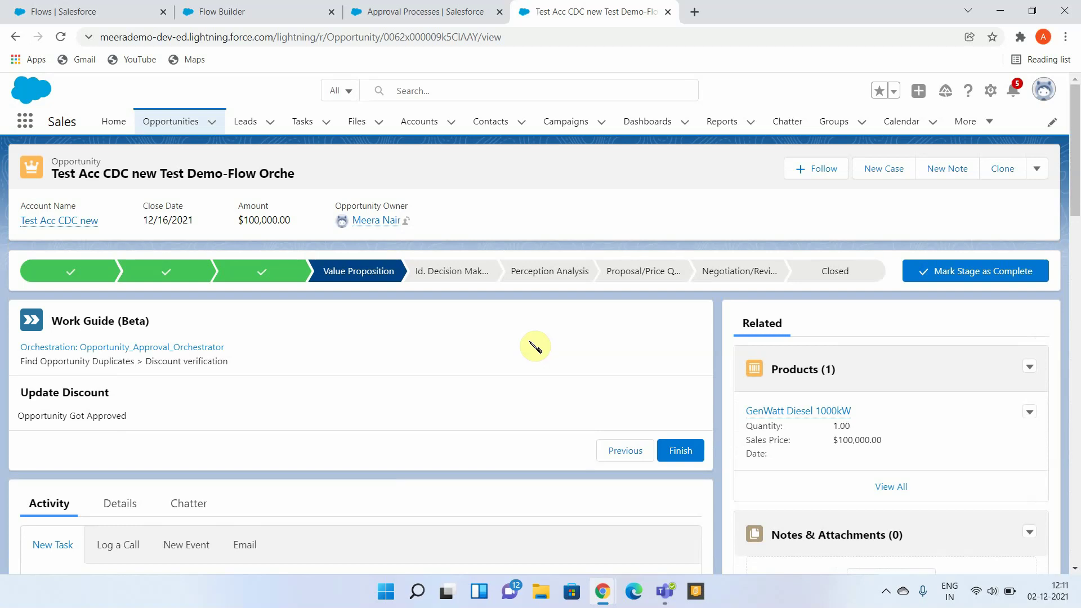
- Clone the opportunity as "Test Acc CDC new Test Demo-Flow Orche rejection" with stage Prospecting, and save it
left_click(1007, 170)
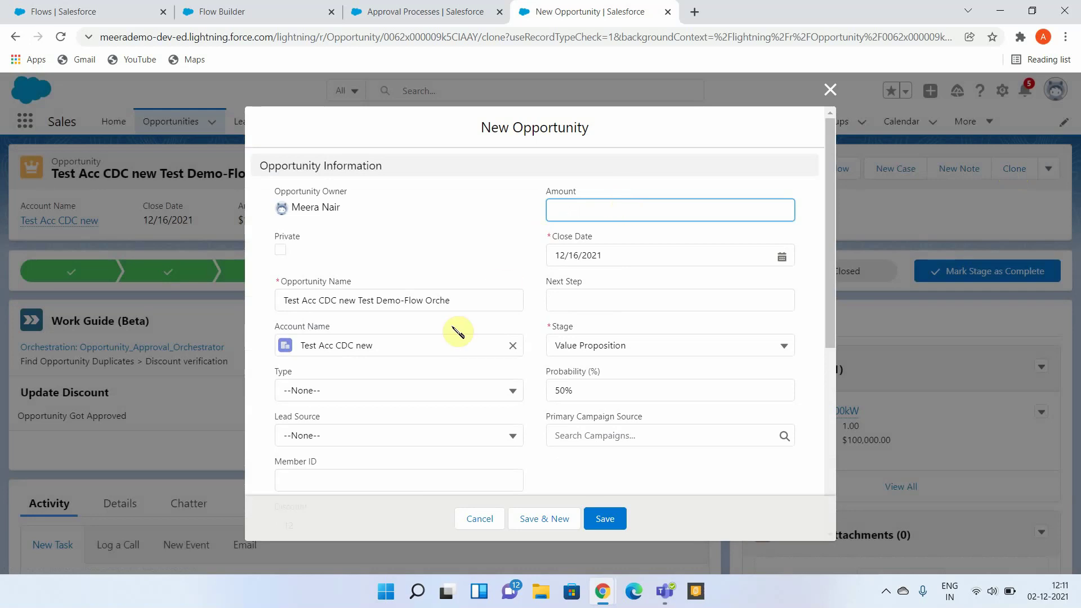
left_click(455, 300)
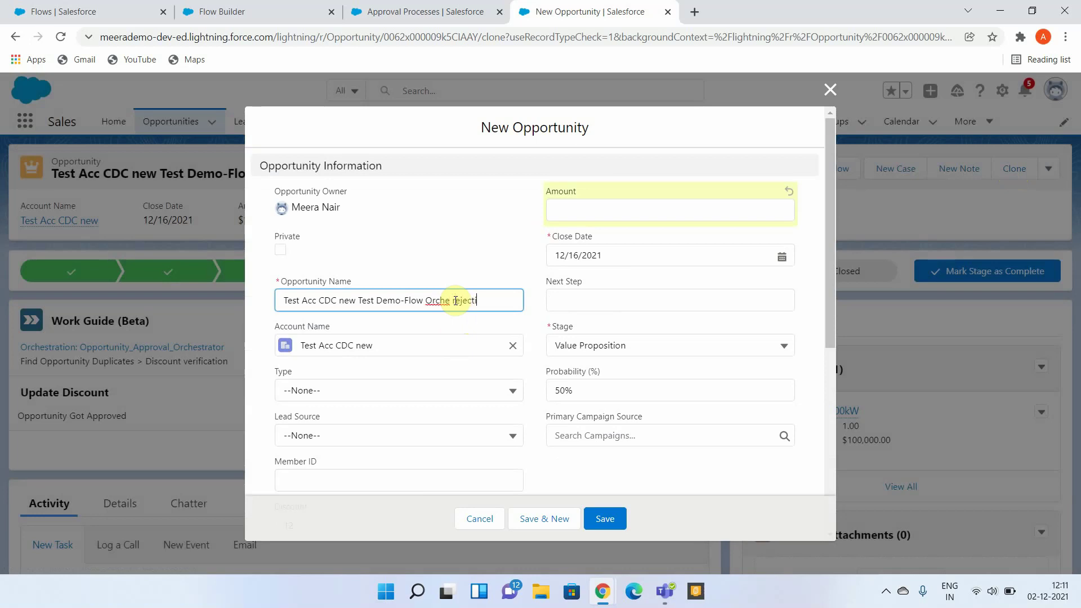
left_click(674, 345)
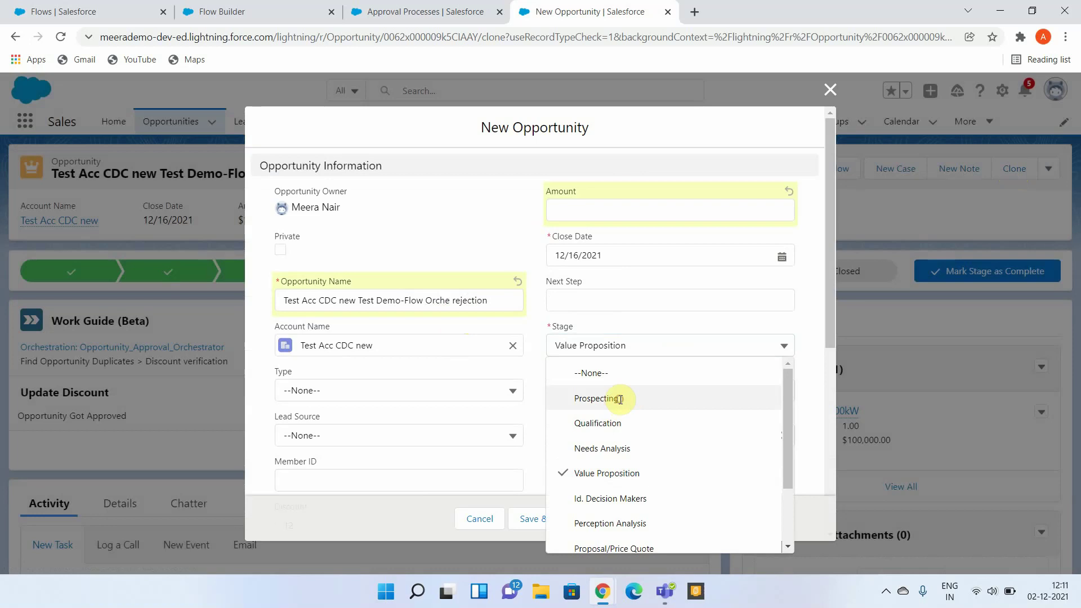
left_click(597, 398)
left_click(613, 527)
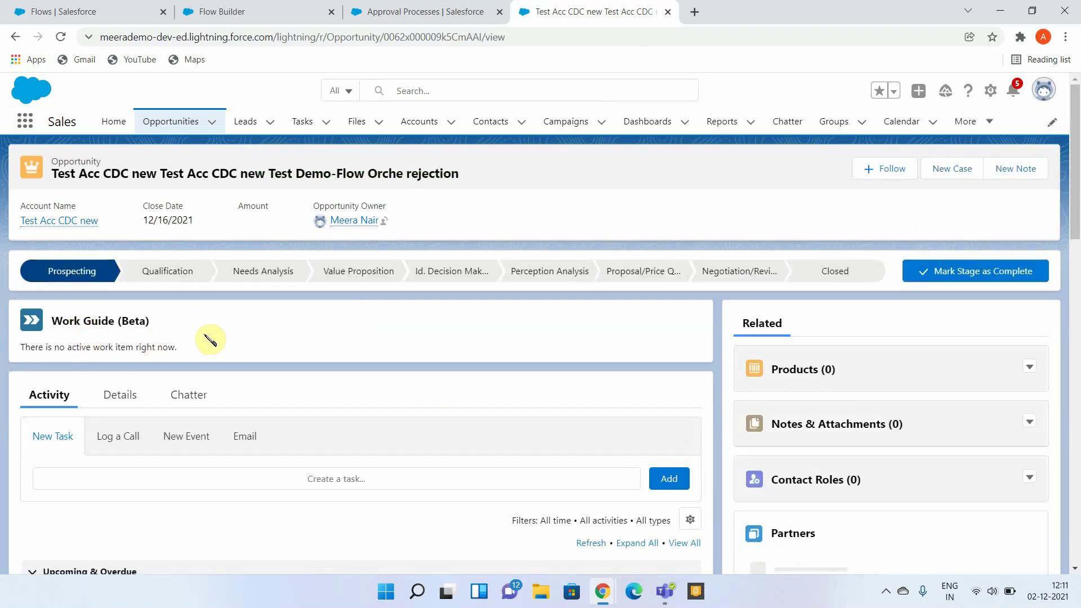
- Make Value Proposition the cloned opportunity's current stage and check its approval history
left_click(374, 277)
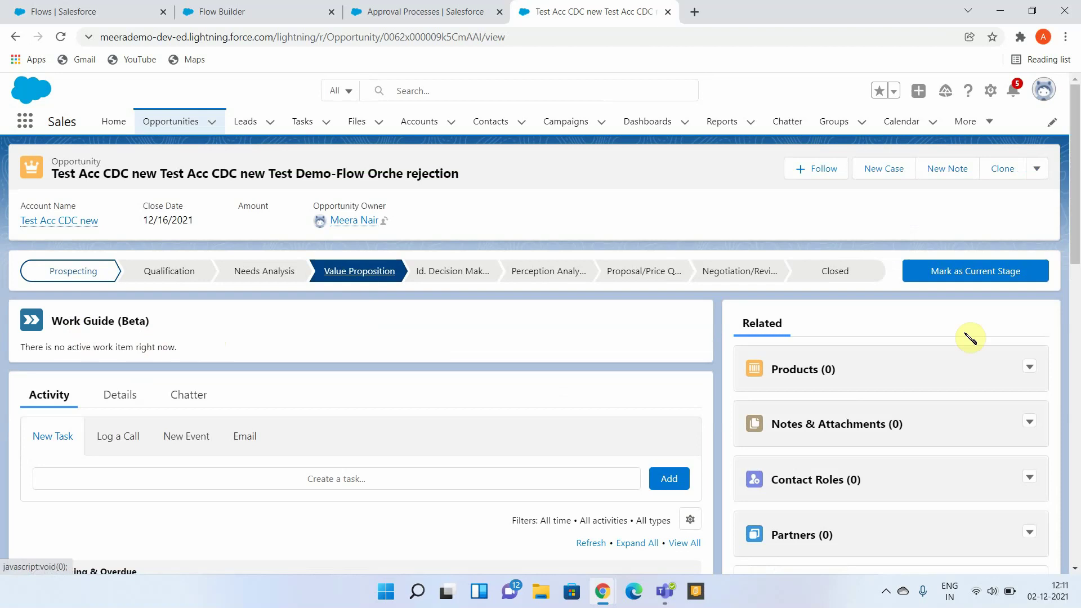
left_click(1032, 275)
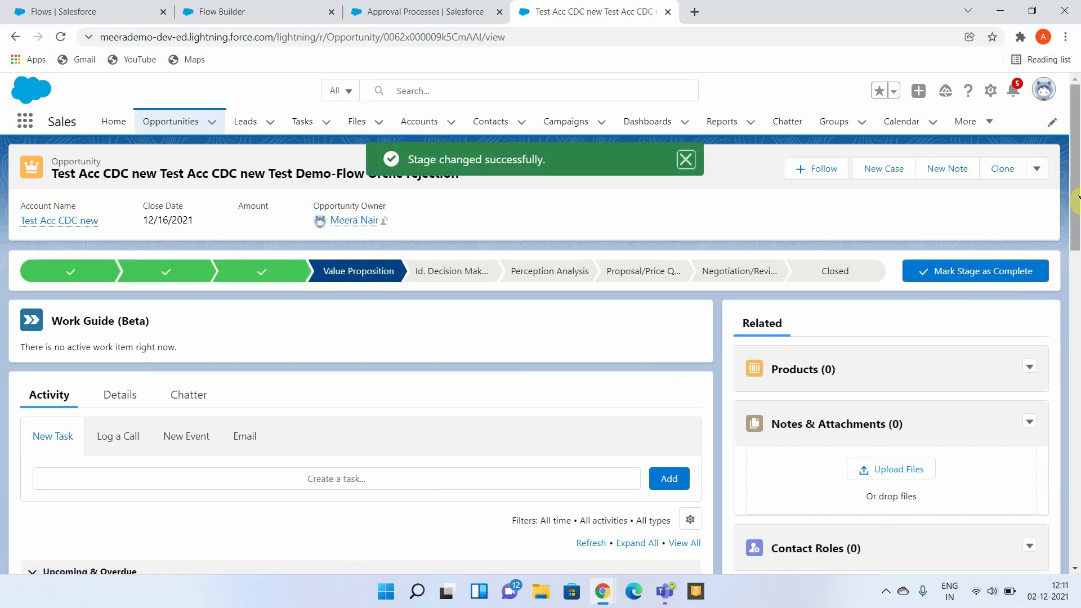
left_click_drag(1076, 198, 1065, 568)
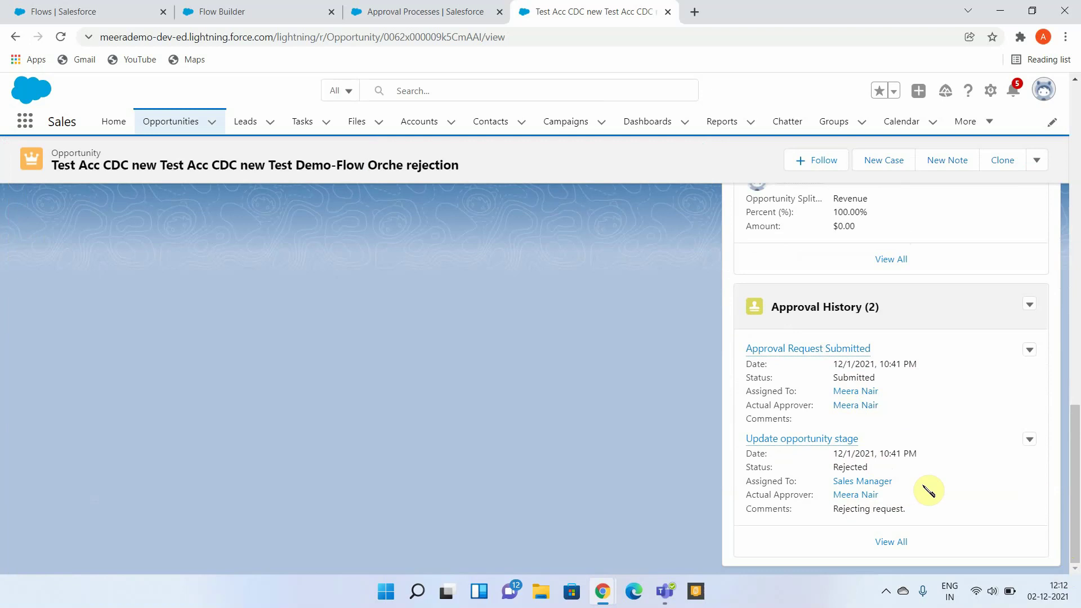
scroll(591, 320, "up", 5)
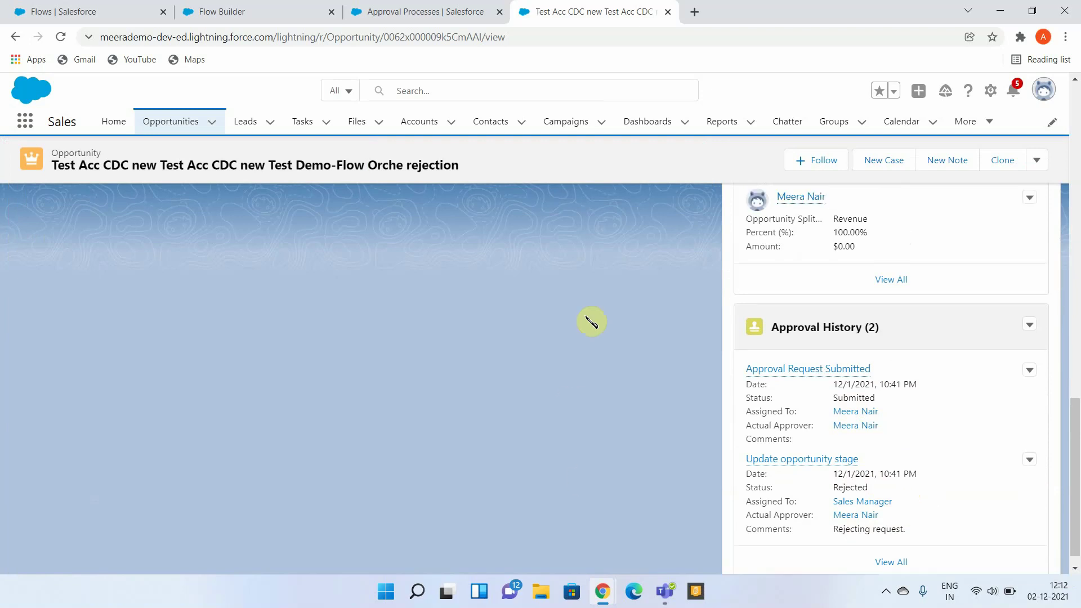
scroll(591, 321, "up", 5)
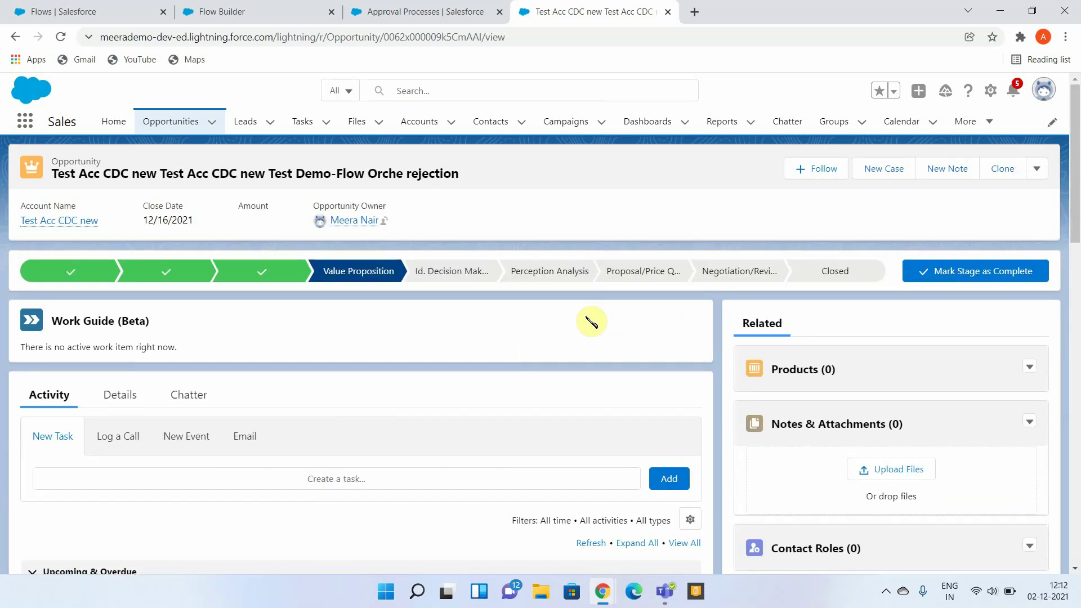